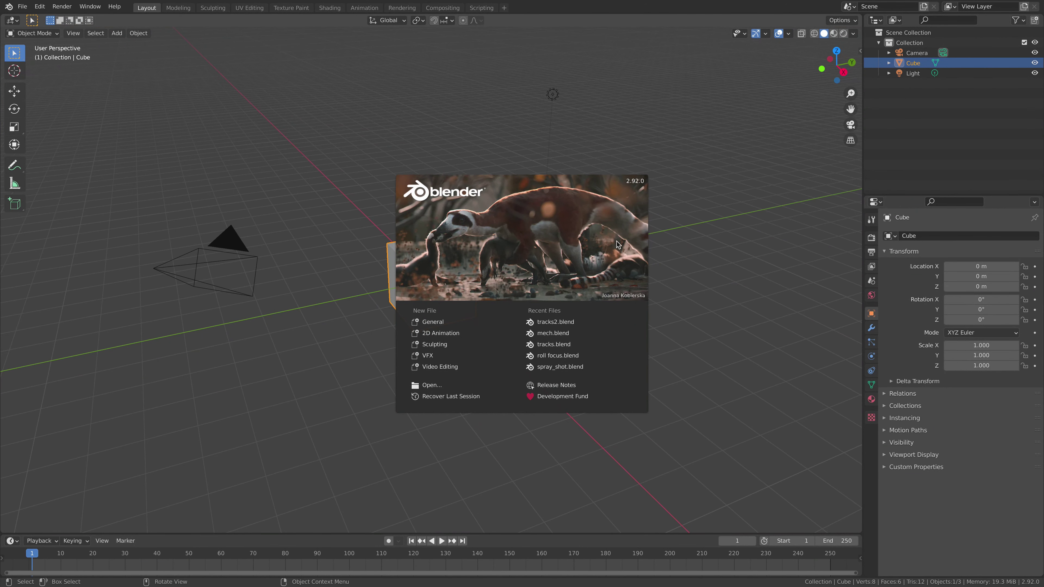
Start a Video Editing project and add the MVI_6708 movie clip from the sequencer's Add menu
left_click(429, 367)
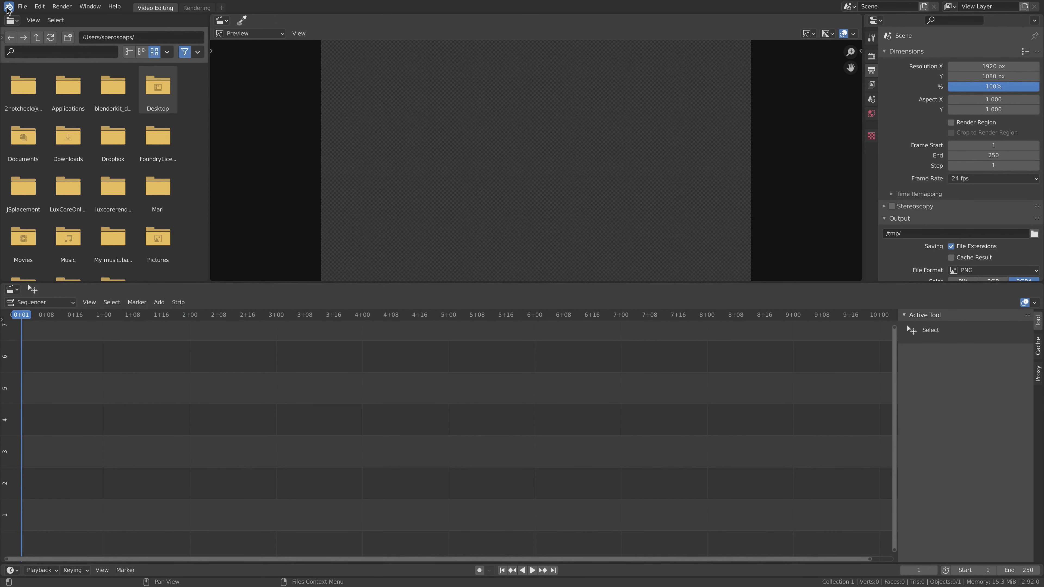
left_click(9, 6)
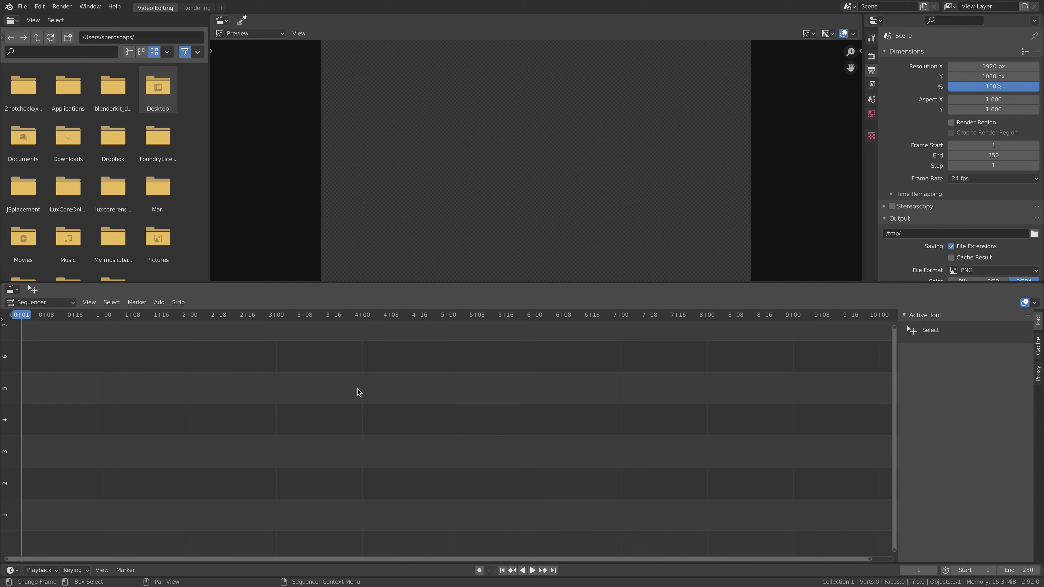
key("shift+a")
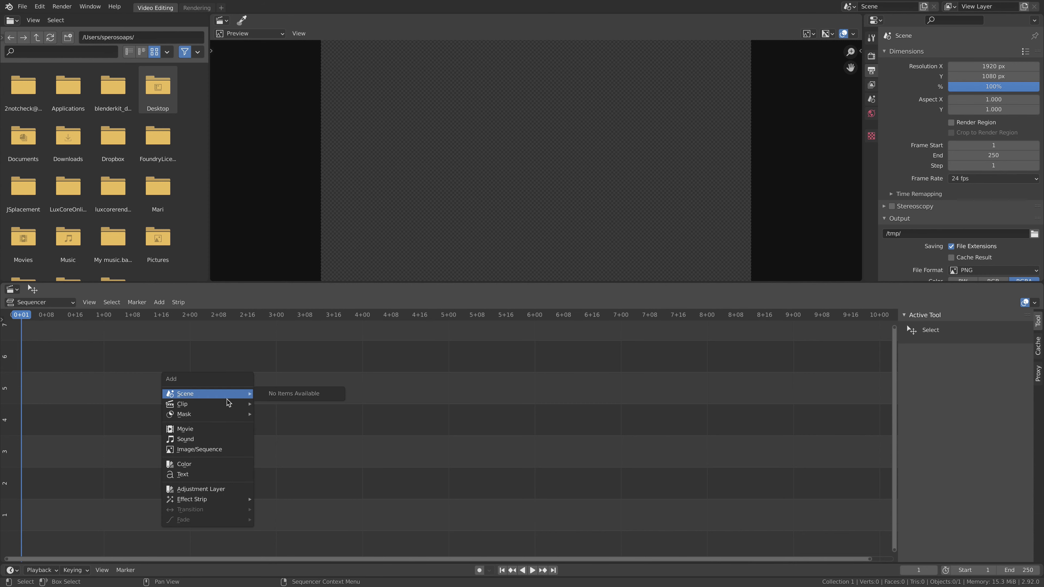
left_click(158, 302)
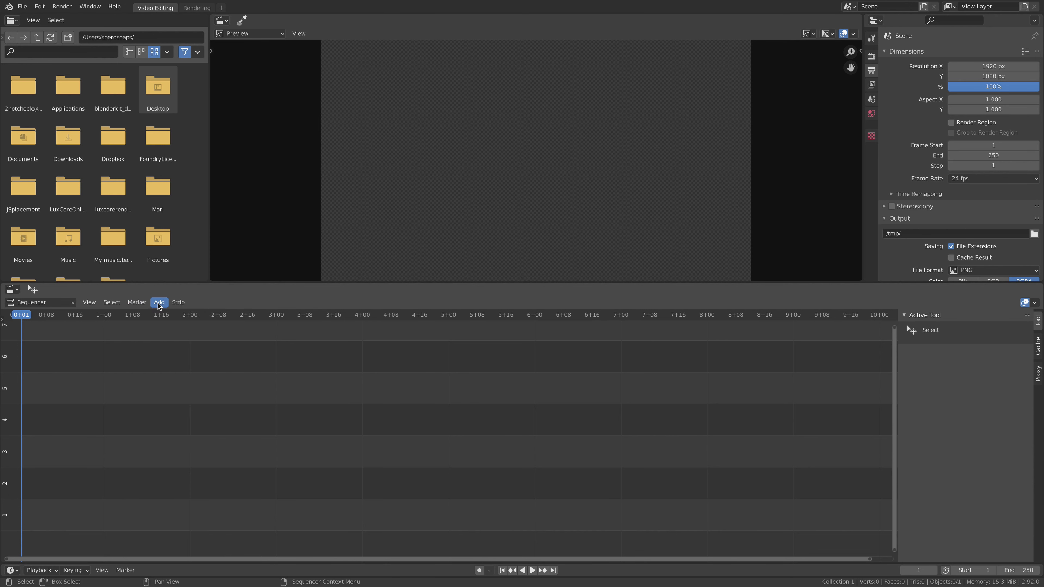
key("shift+a")
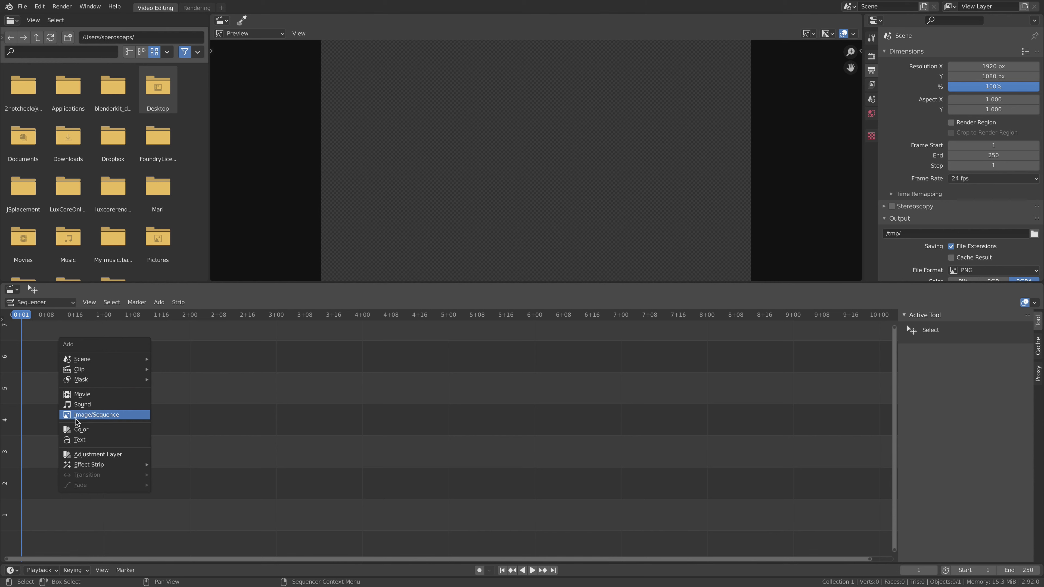
left_click(106, 394)
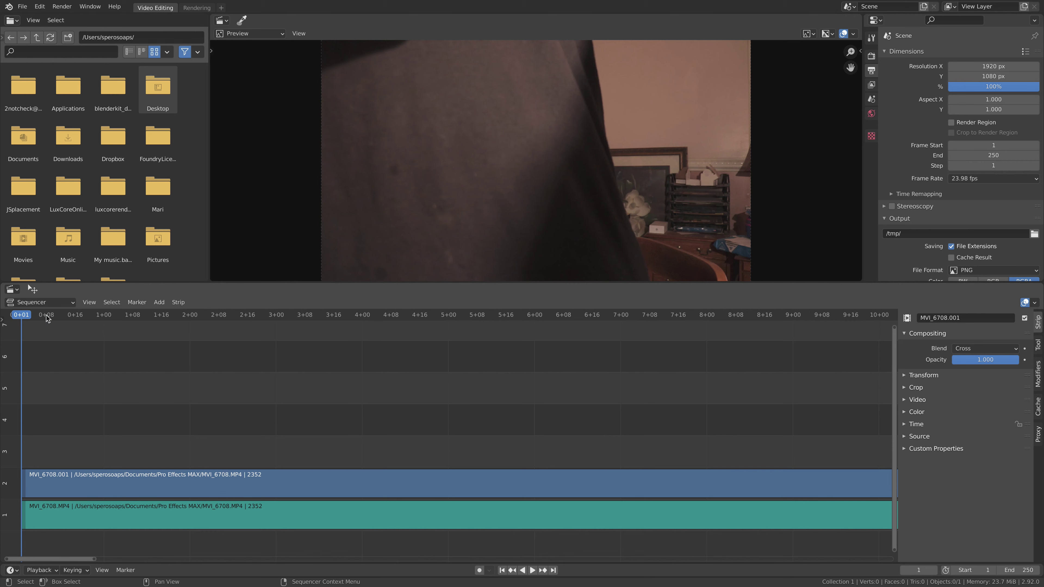
Preview the MVI_6708 clip up to frame 79, return to frame 1, and make the sound strip active
left_click_drag(48, 318, 25, 321)
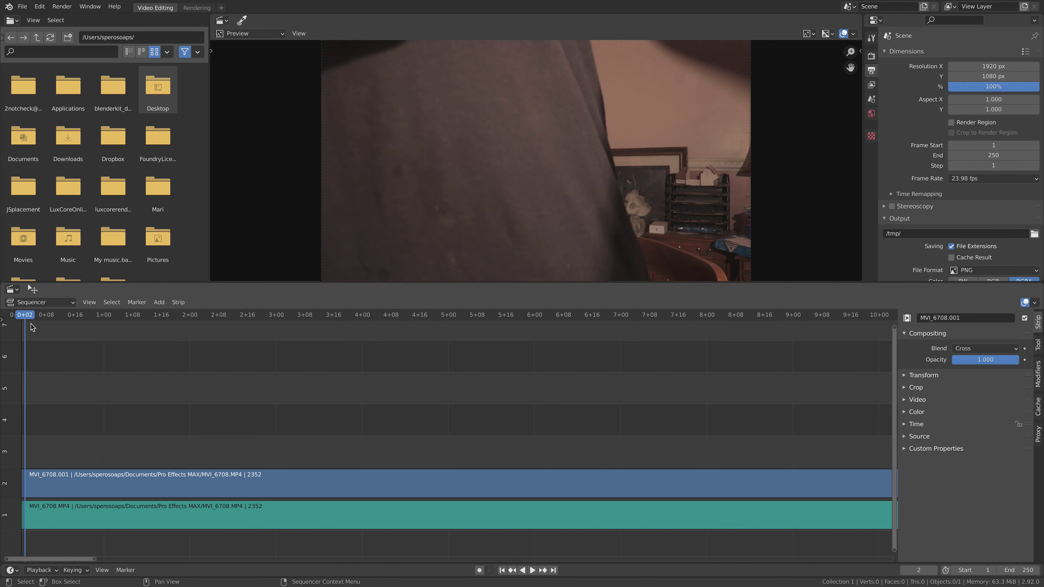
left_click(302, 317)
key("shift+Left")
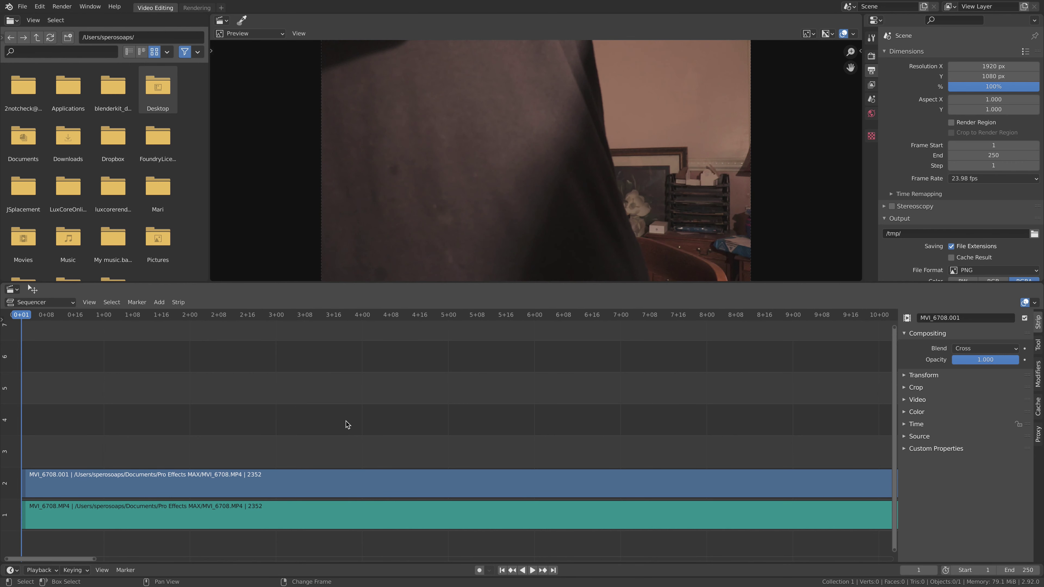
scroll(356, 439, "right", 1)
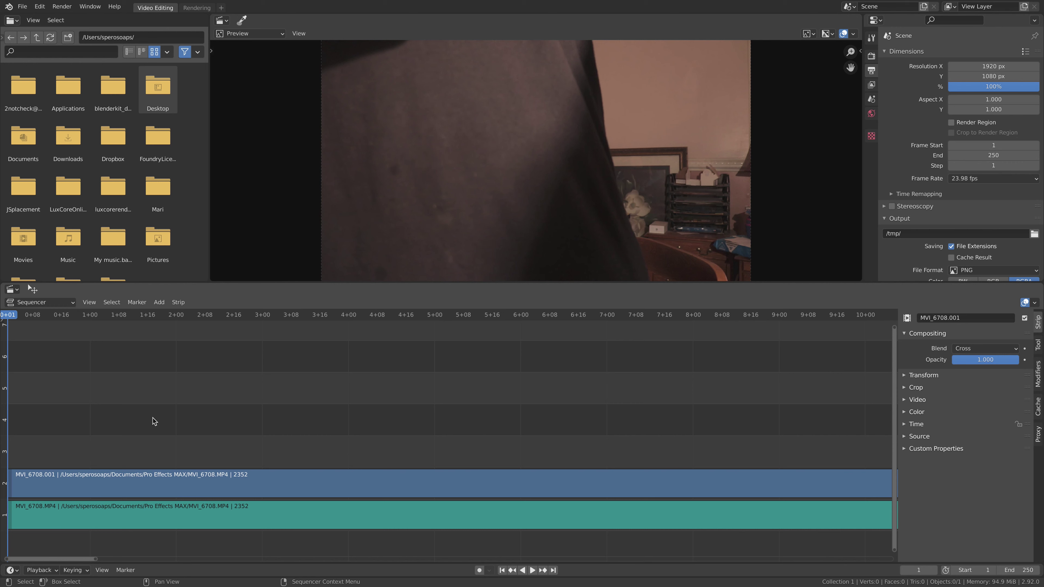
left_click(104, 513)
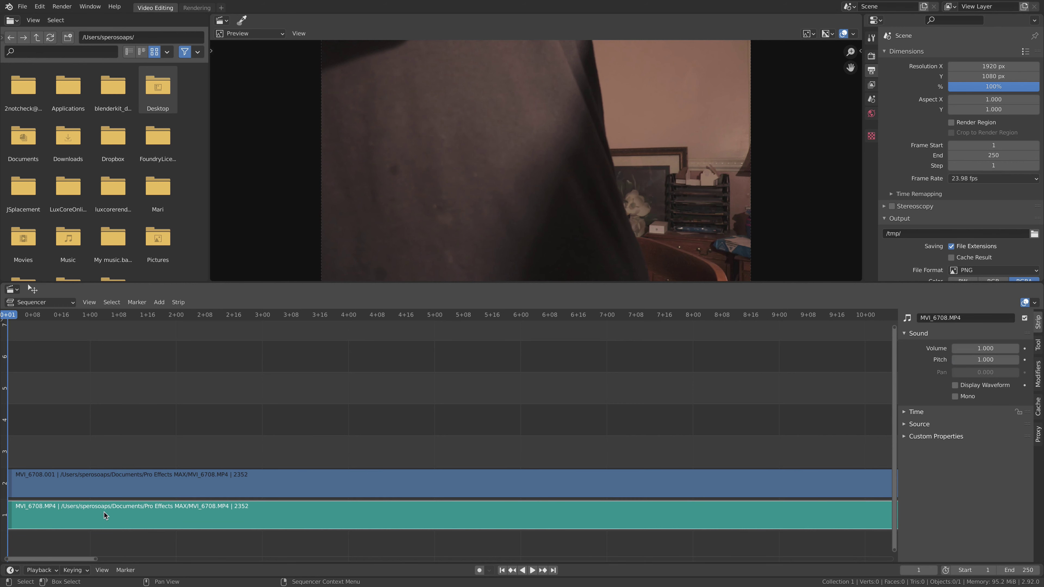
left_click(121, 479)
left_click(158, 521)
left_click(181, 481)
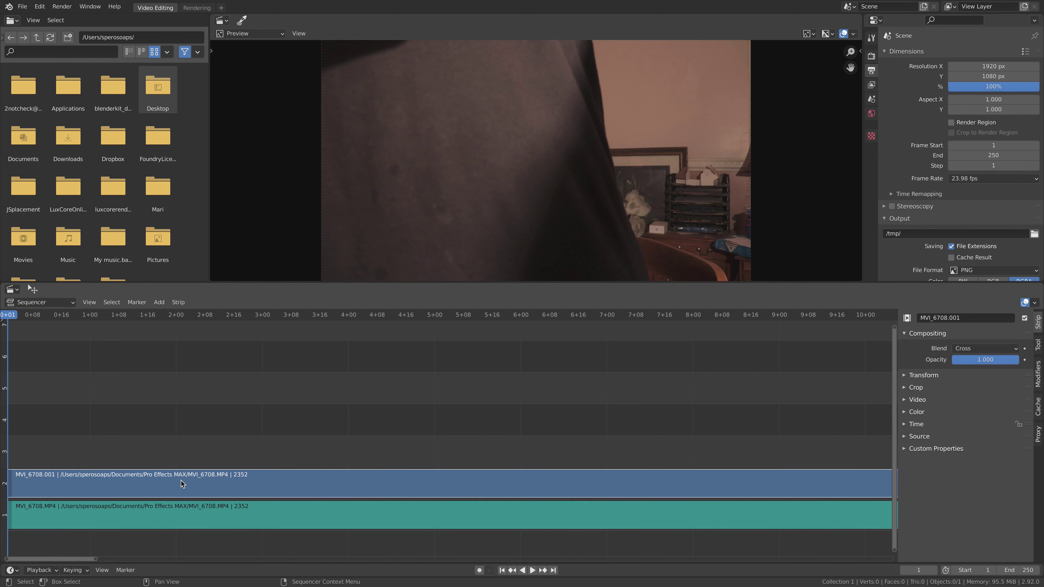
left_click(181, 526)
left_click(185, 485)
left_click_drag(186, 485, 321, 489)
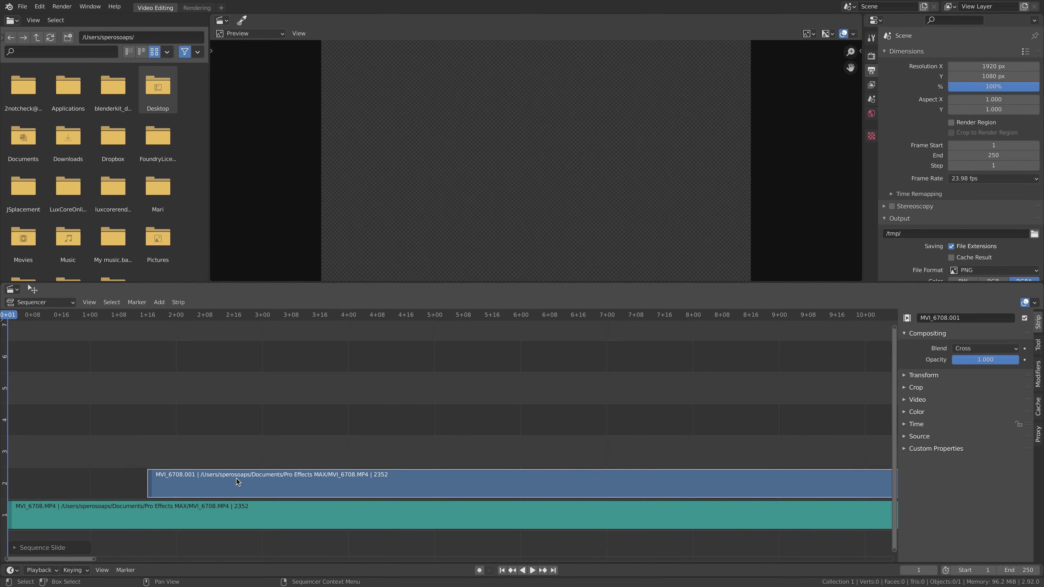
key("super+z")
left_click(132, 503)
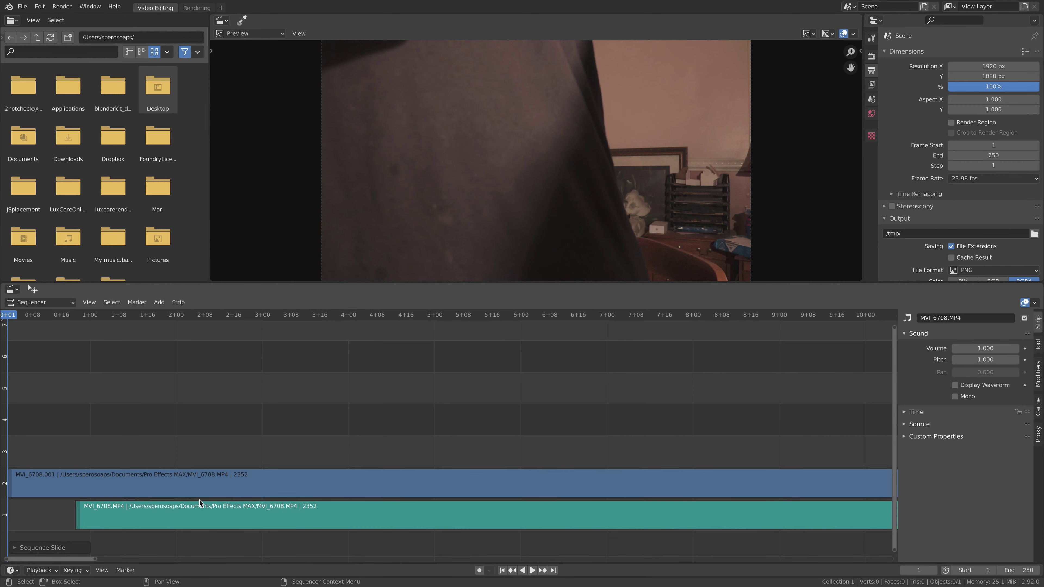
left_click_drag(101, 420, 160, 493)
right_click(160, 487)
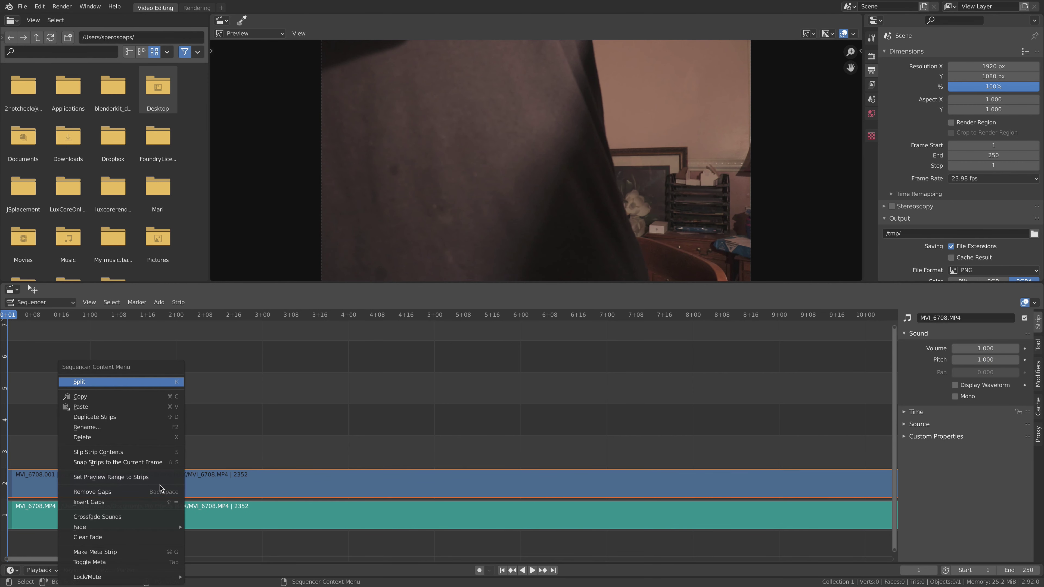
mouse_move(106, 577)
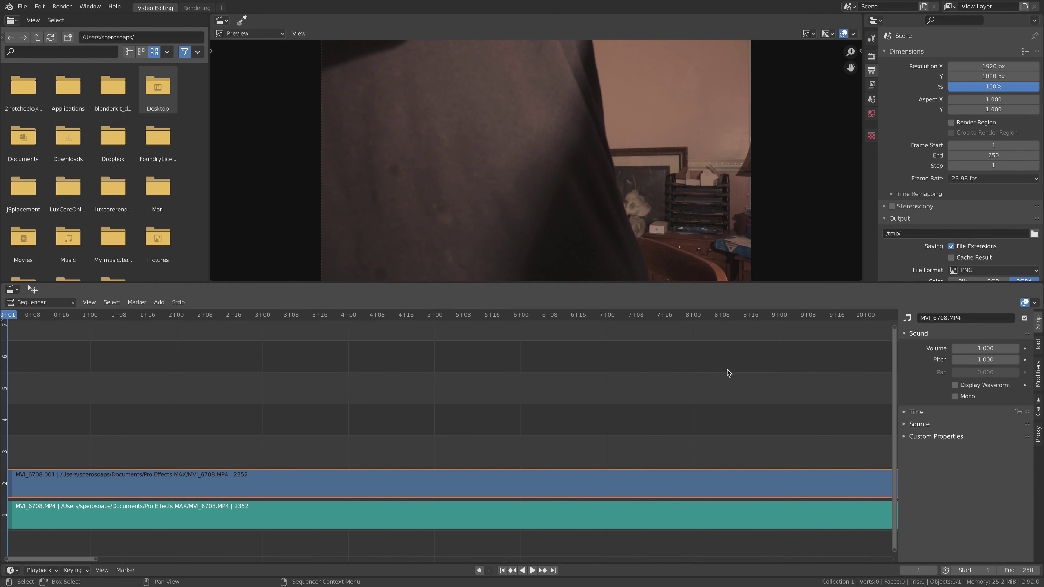
left_click(595, 432)
left_click_drag(186, 509, 193, 512)
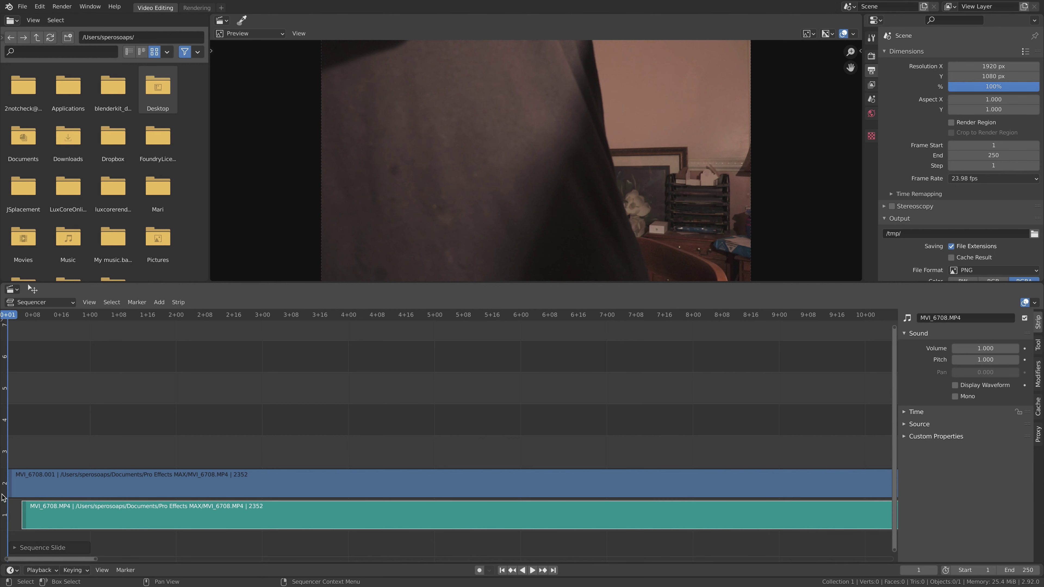
key("ctrl+z")
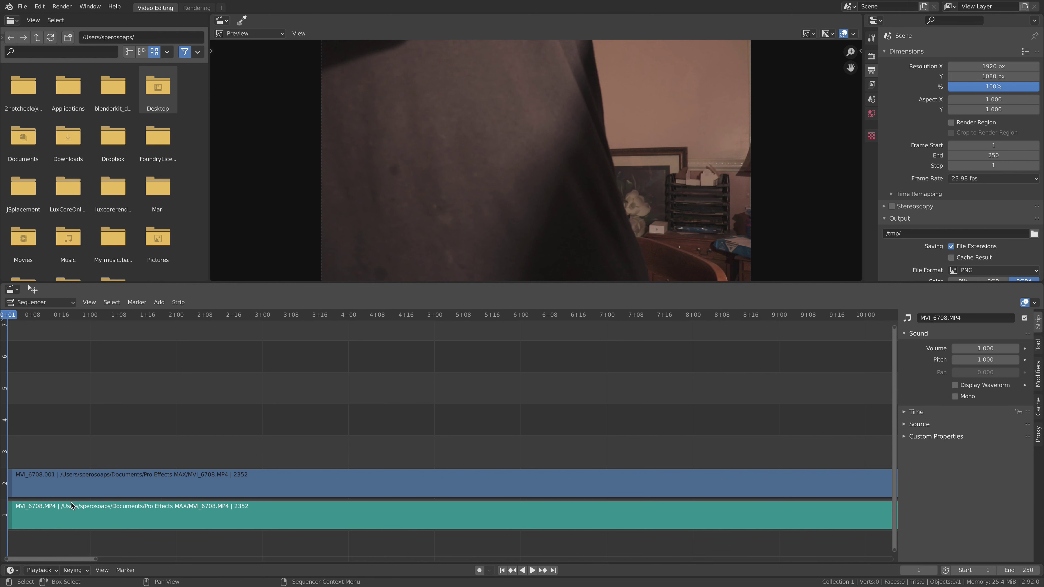
middle_click_drag(494, 436, 509, 397)
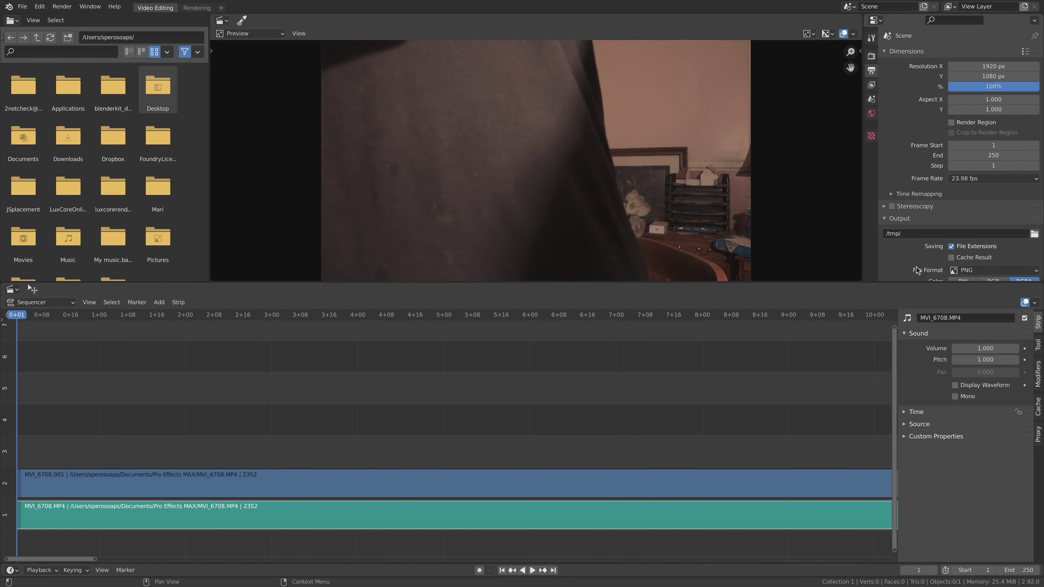
scroll(922, 250, "down", 5)
scroll(920, 249, "up", 5)
scroll(637, 392, "down", 2)
scroll(599, 397, "down", 4)
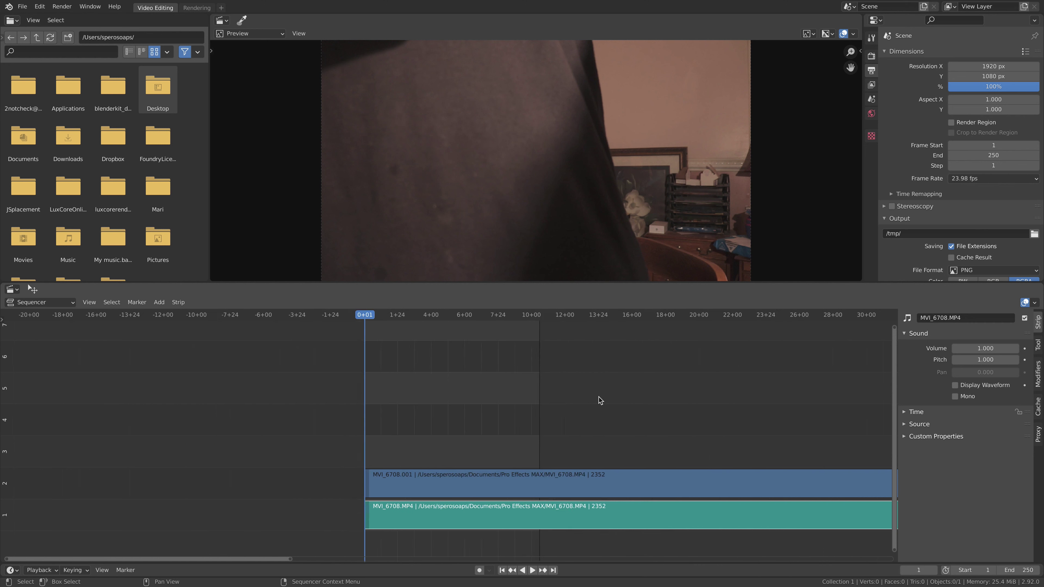
left_click(524, 316)
scroll(590, 396, "down", 5)
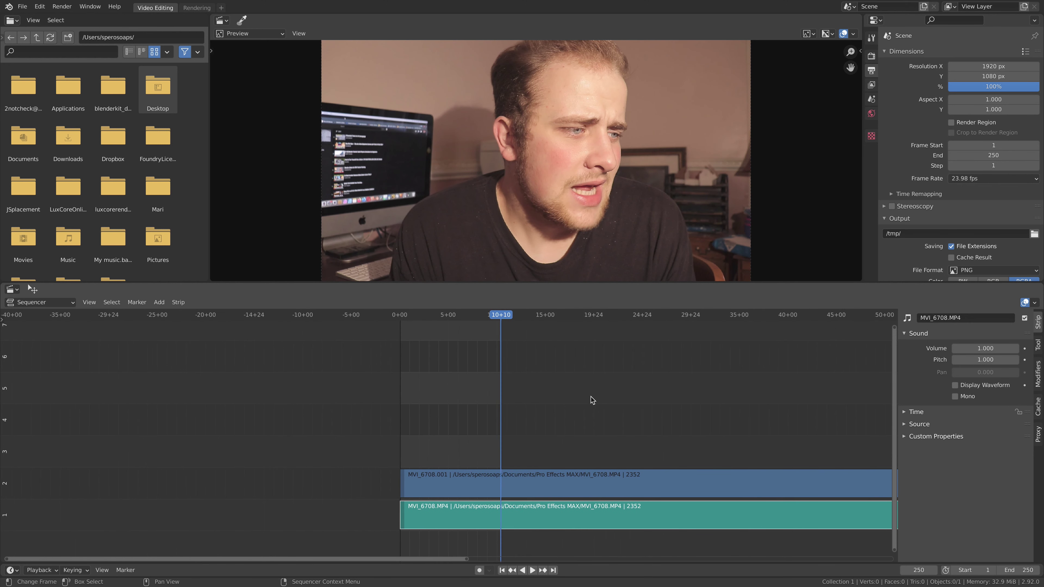
left_click(690, 316)
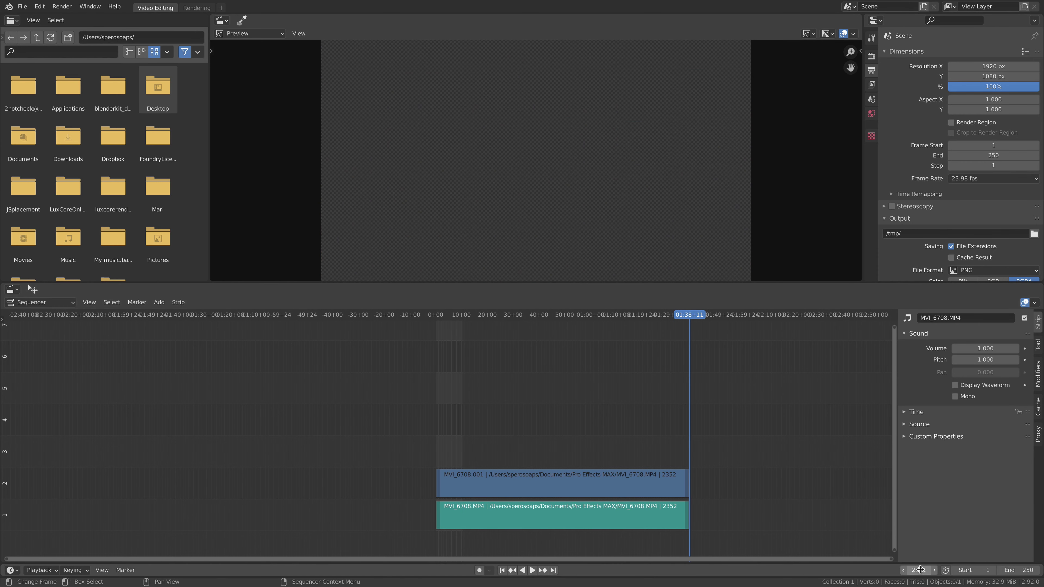
key("shift+Left")
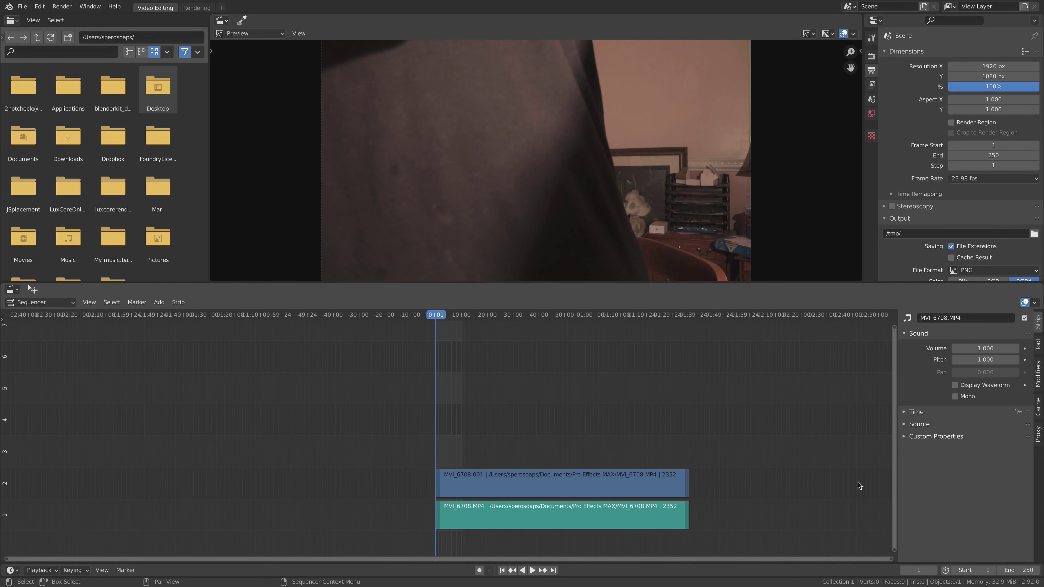
scroll(476, 456, "up", 9)
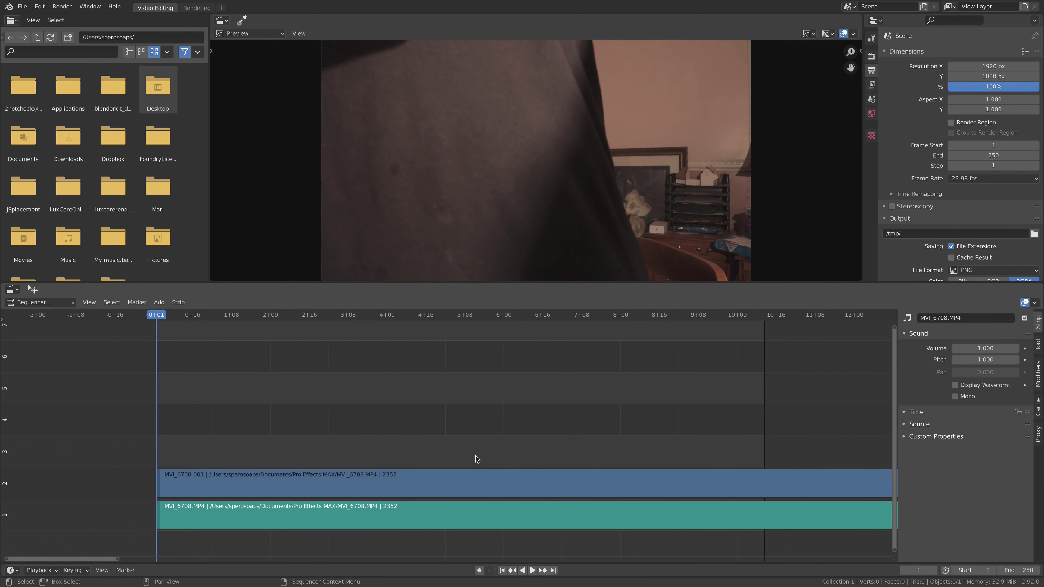
scroll(476, 454, "up", 2)
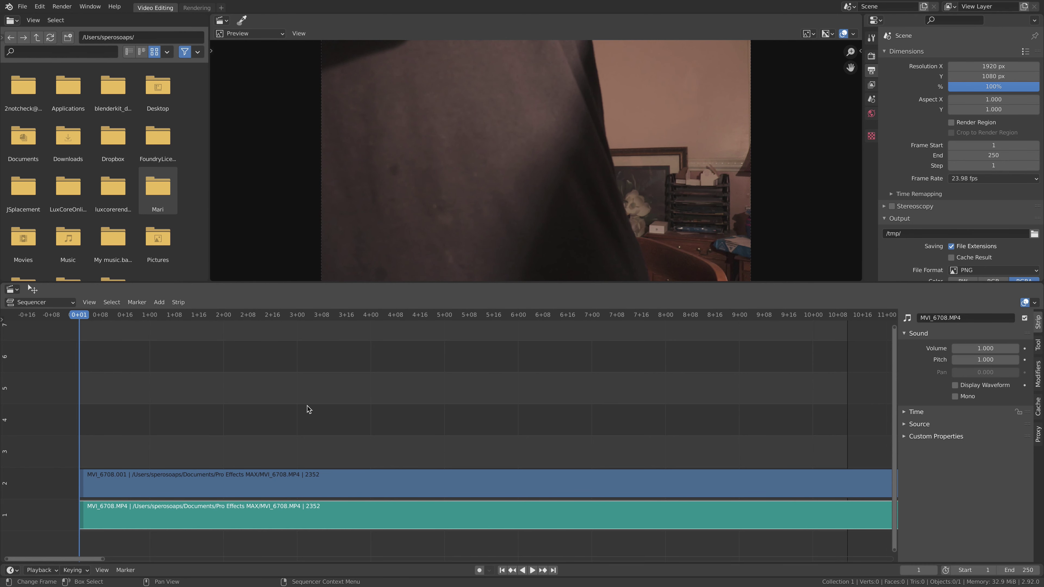
middle_click_drag(306, 406, 302, 399)
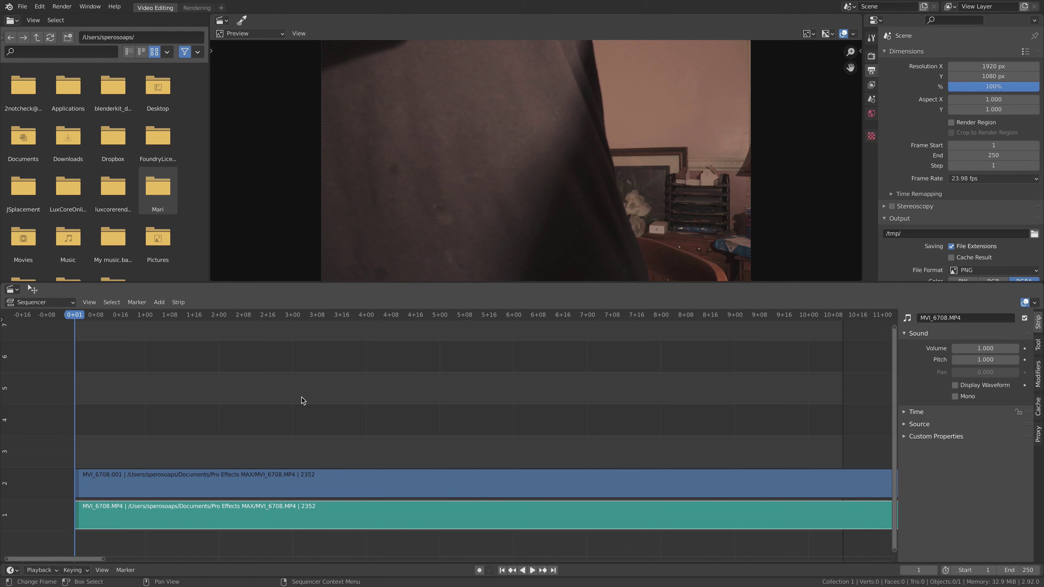
scroll(301, 397, "down", 1)
key("t")
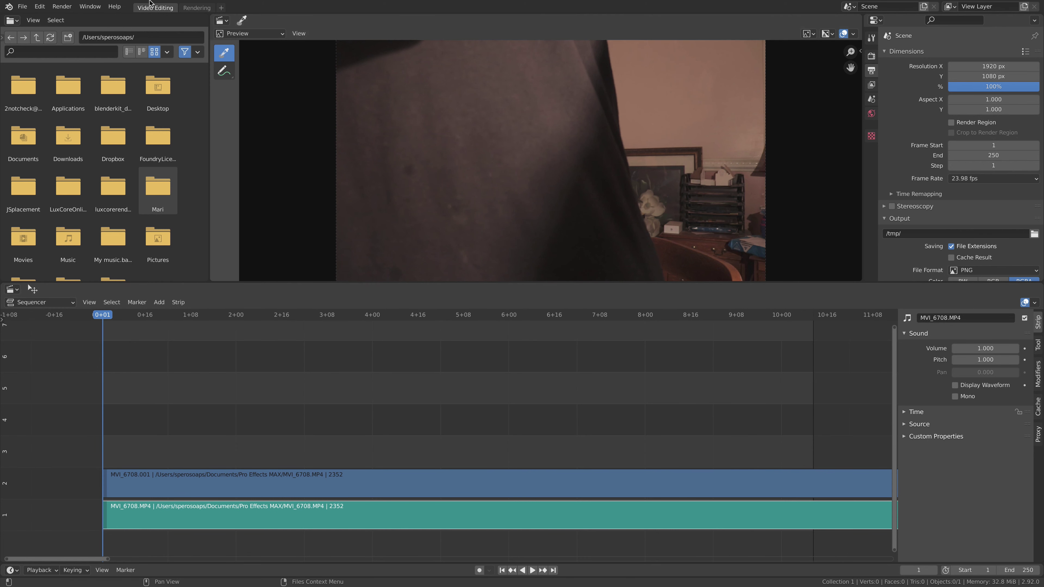
key("t")
key("n")
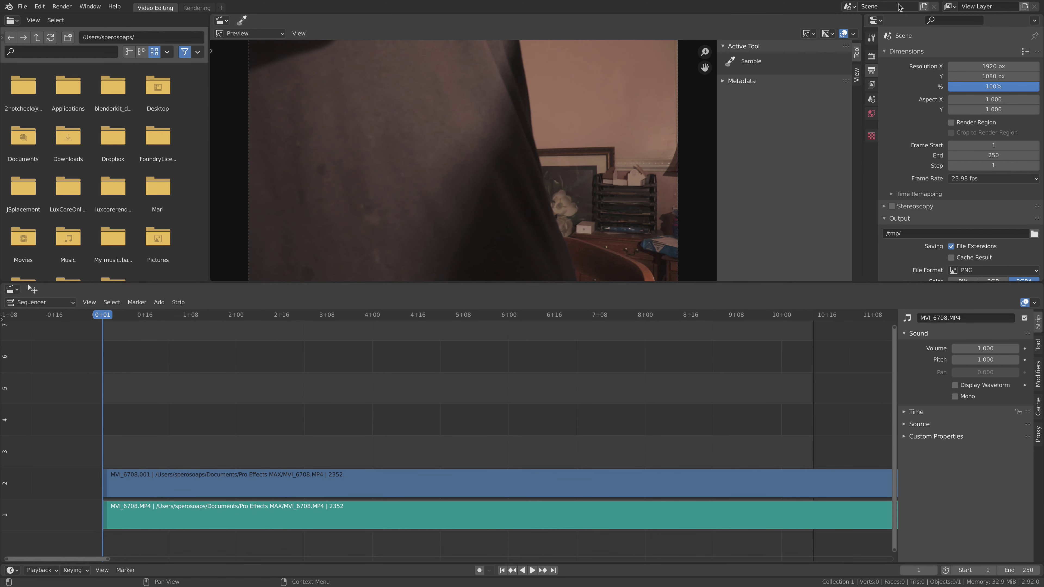
left_click(856, 75)
left_click(856, 52)
key("n")
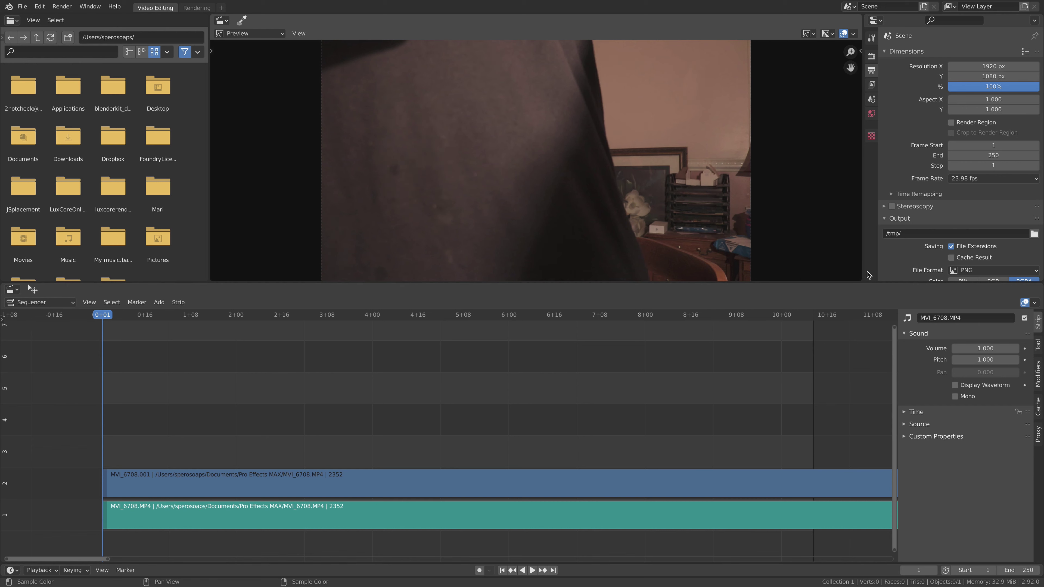
key("t")
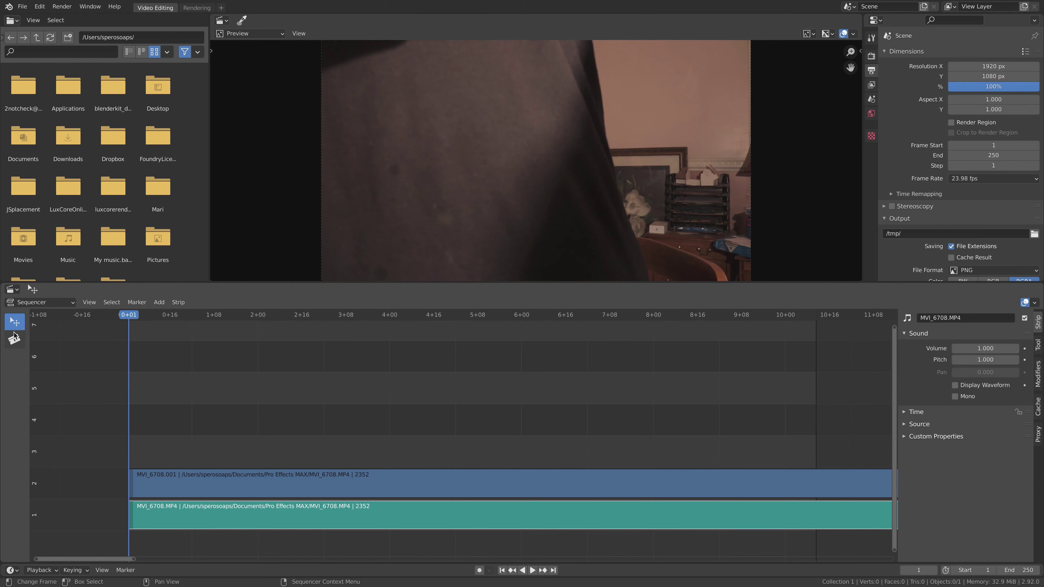
left_click(14, 340)
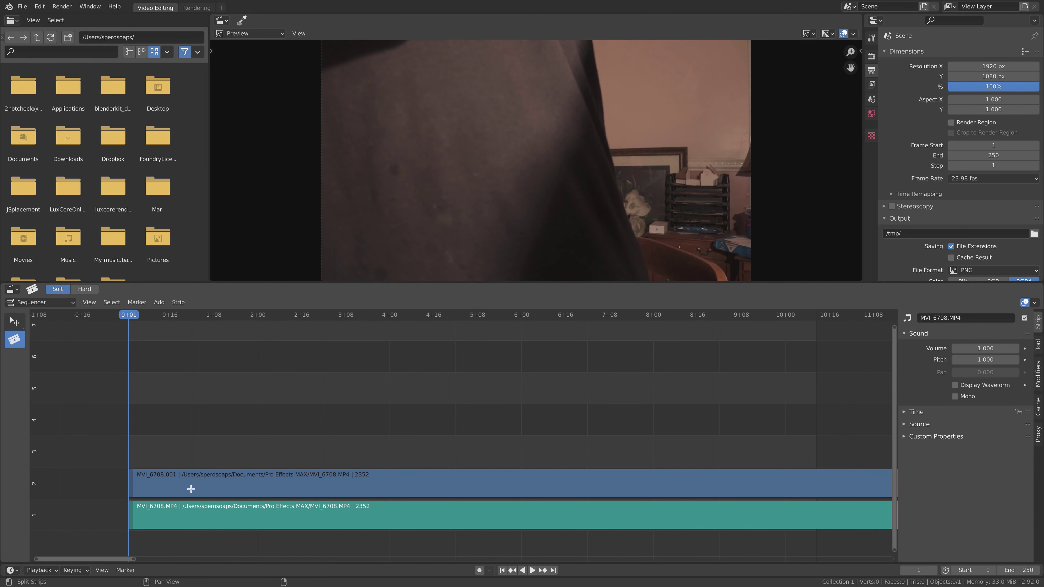
key("shift+space")
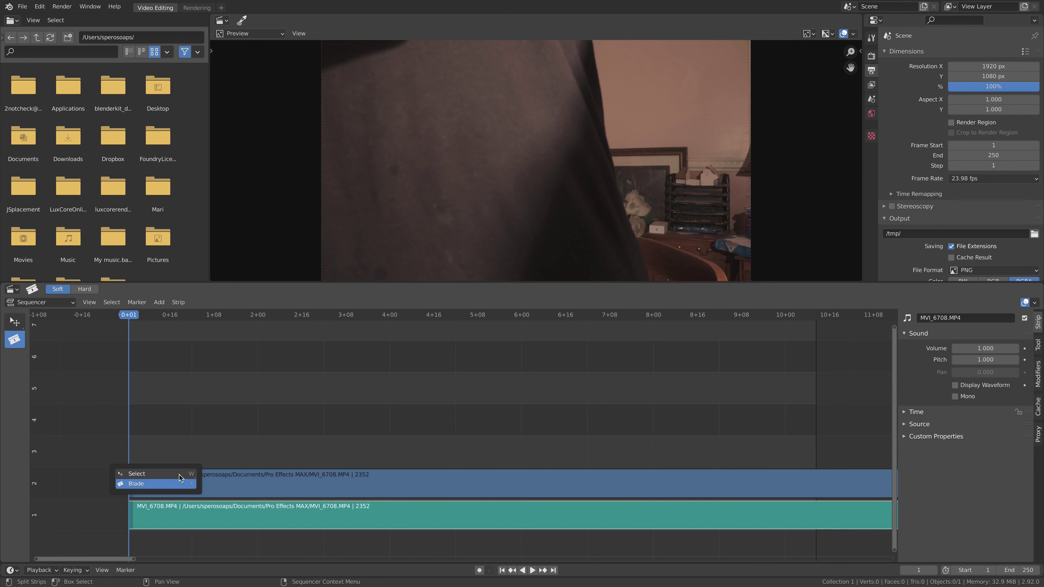
left_click(180, 475)
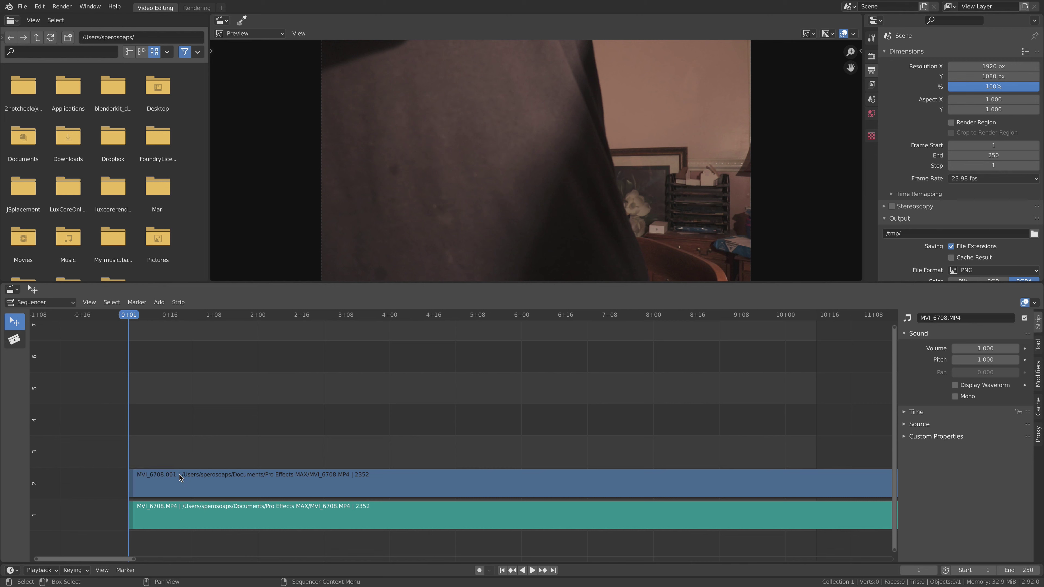
key("shift+space")
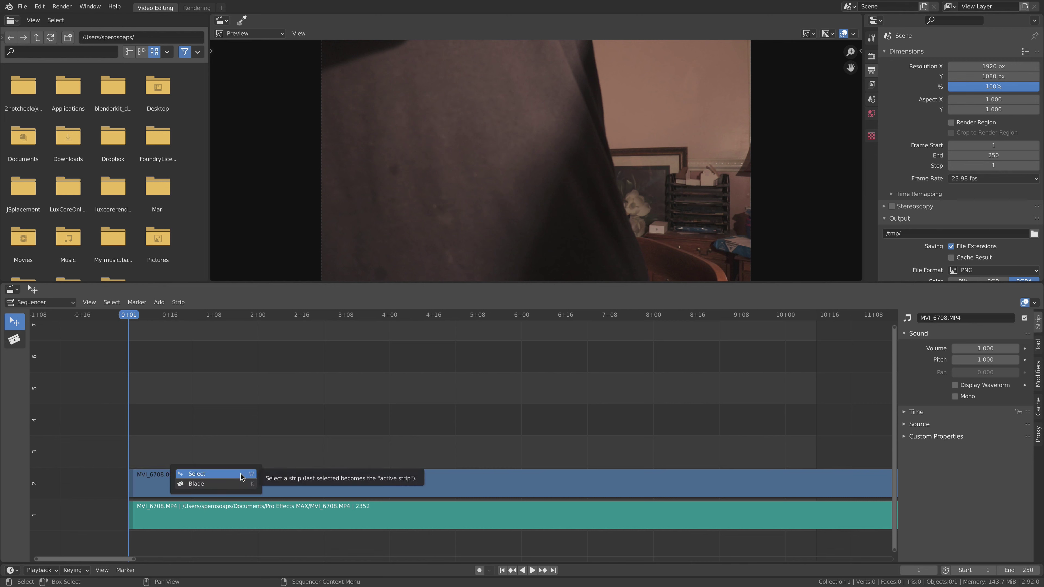
key("k")
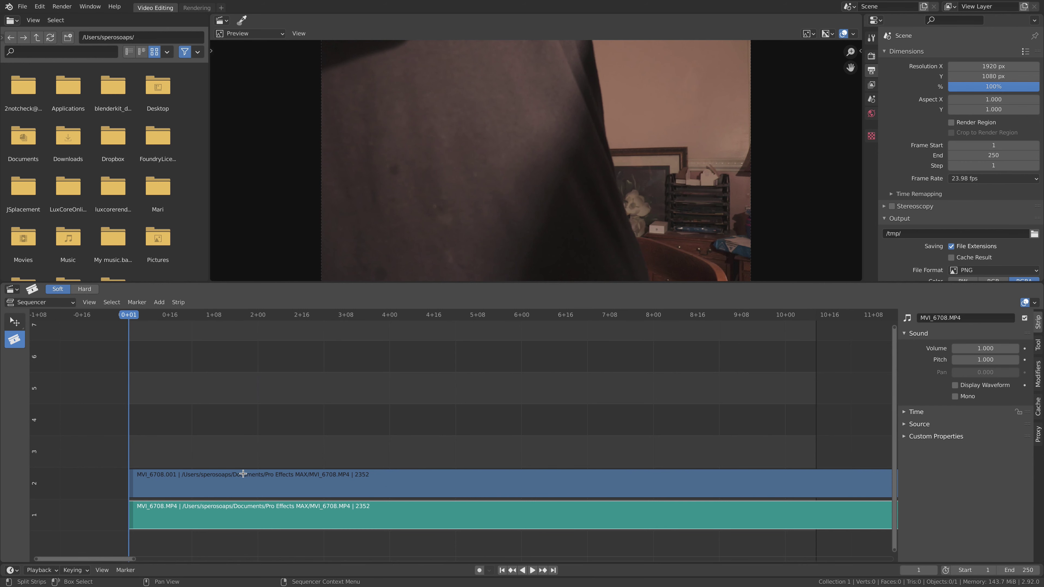
key("shift+space")
key("w")
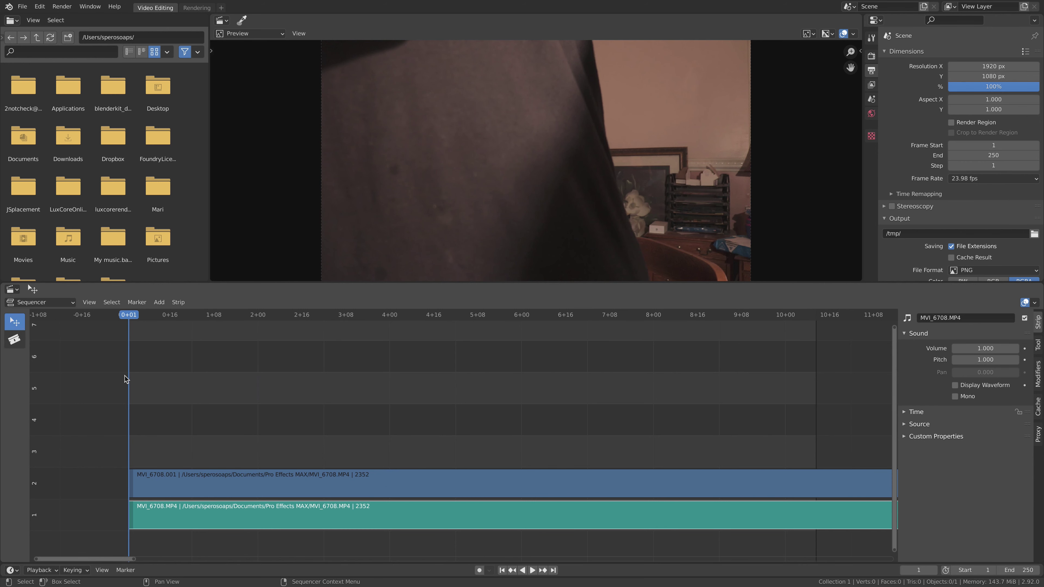
key("t")
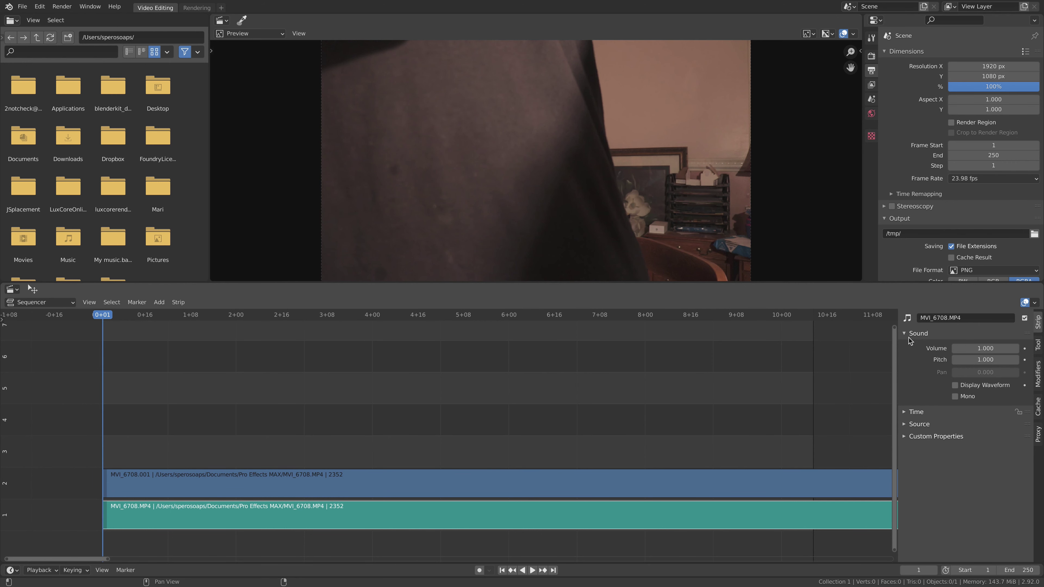
Widen the sidebar, select the strips, and toggle the sound strip's waveform and mono options
left_click_drag(897, 336, 800, 336)
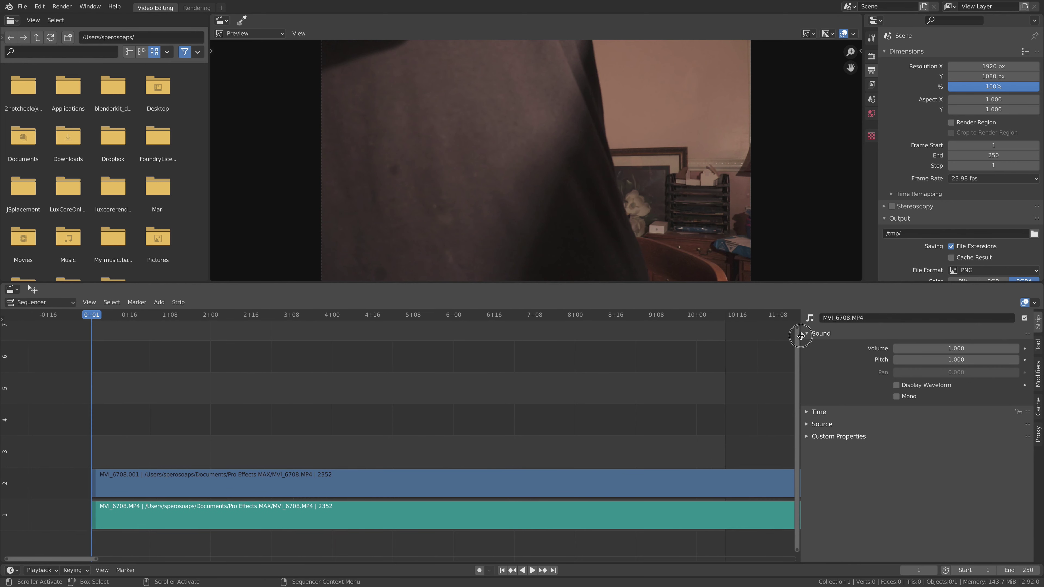
left_click(221, 491)
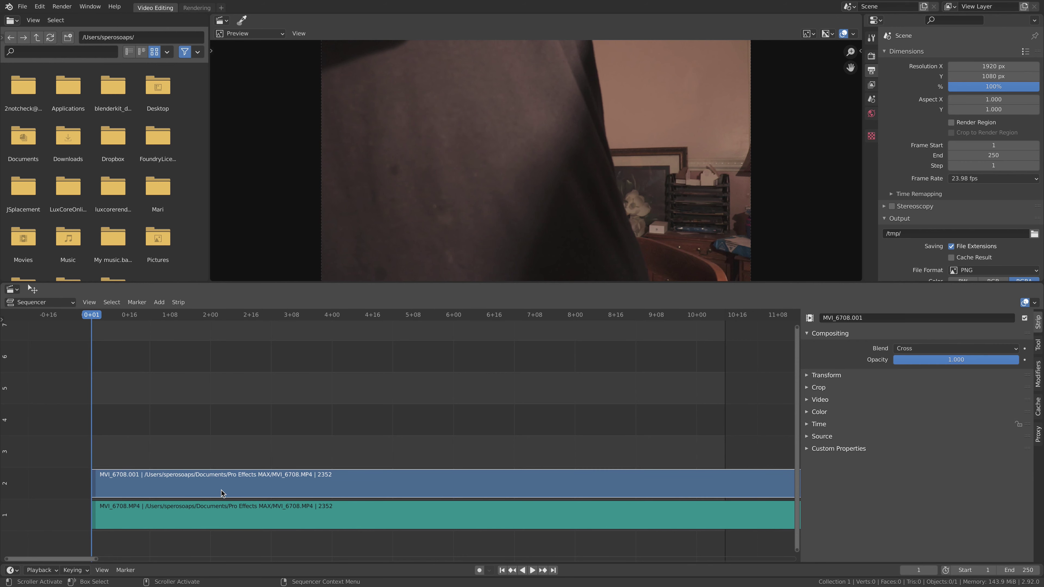
left_click(226, 515)
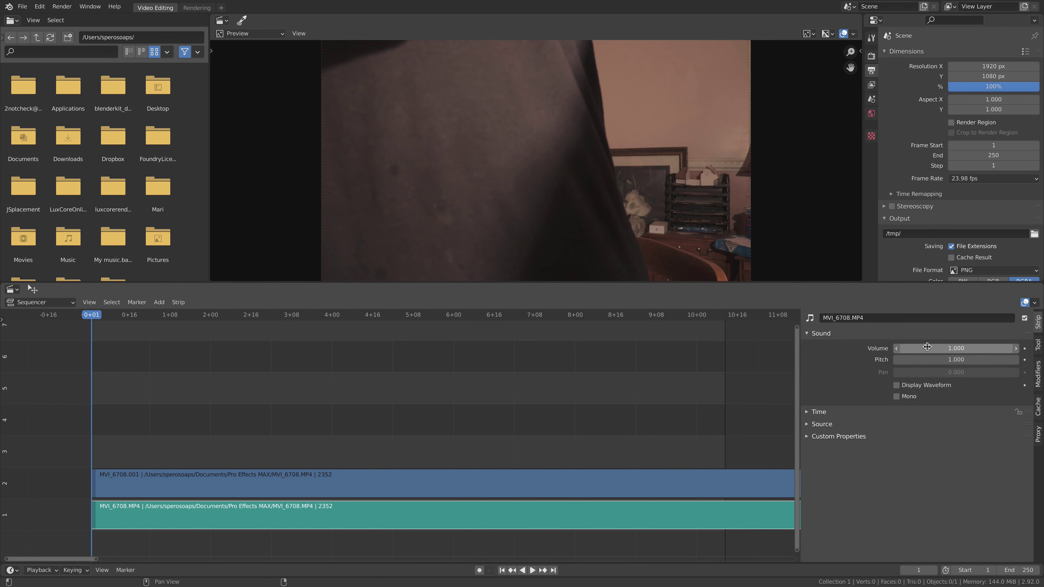
left_click(911, 384)
left_click(900, 397)
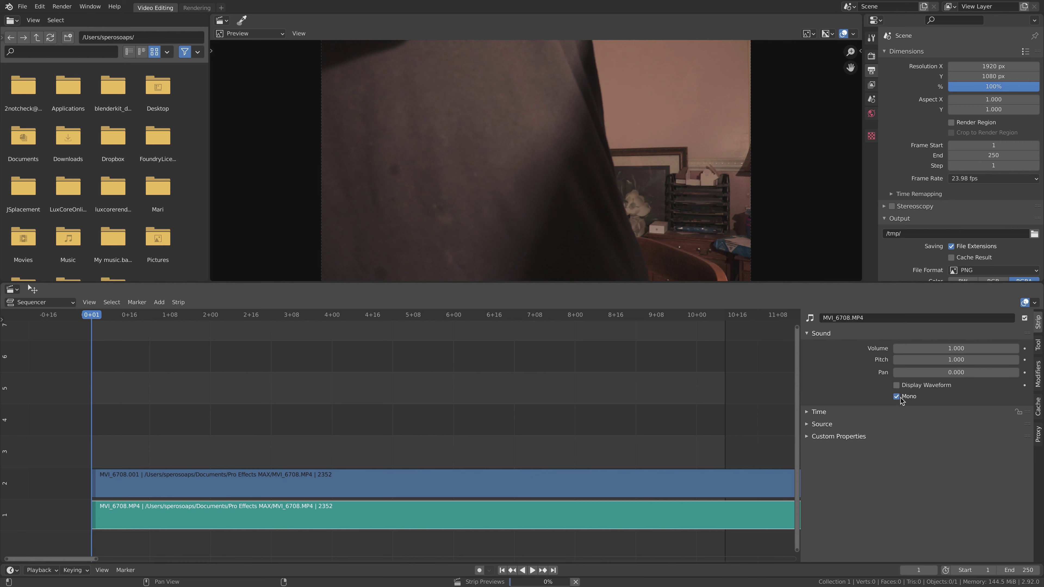
left_click(900, 397)
left_click(806, 411)
left_click(824, 410)
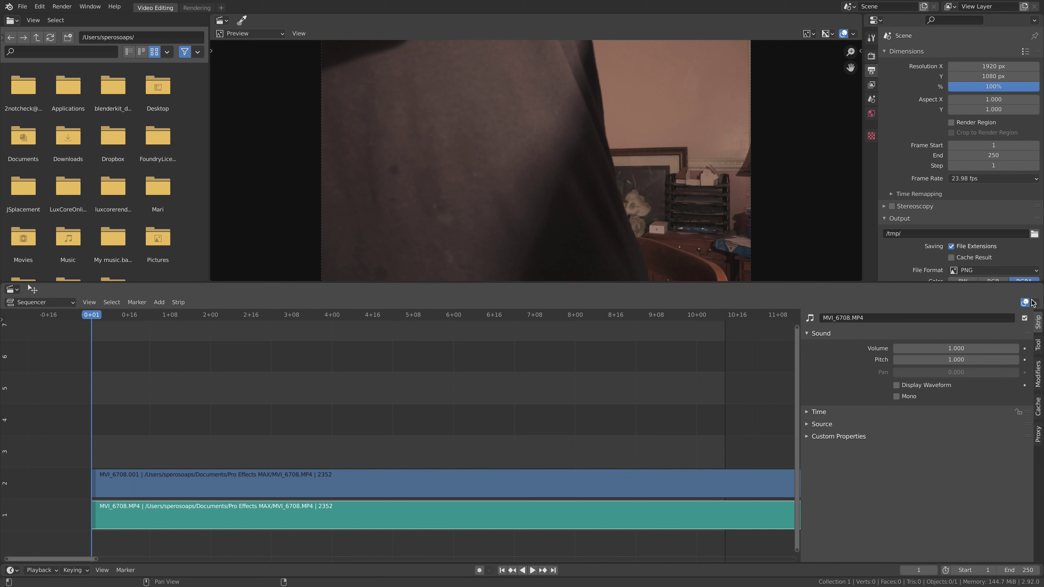
Switch the active tool to box selection, then back to plain strip selection
left_click(1037, 346)
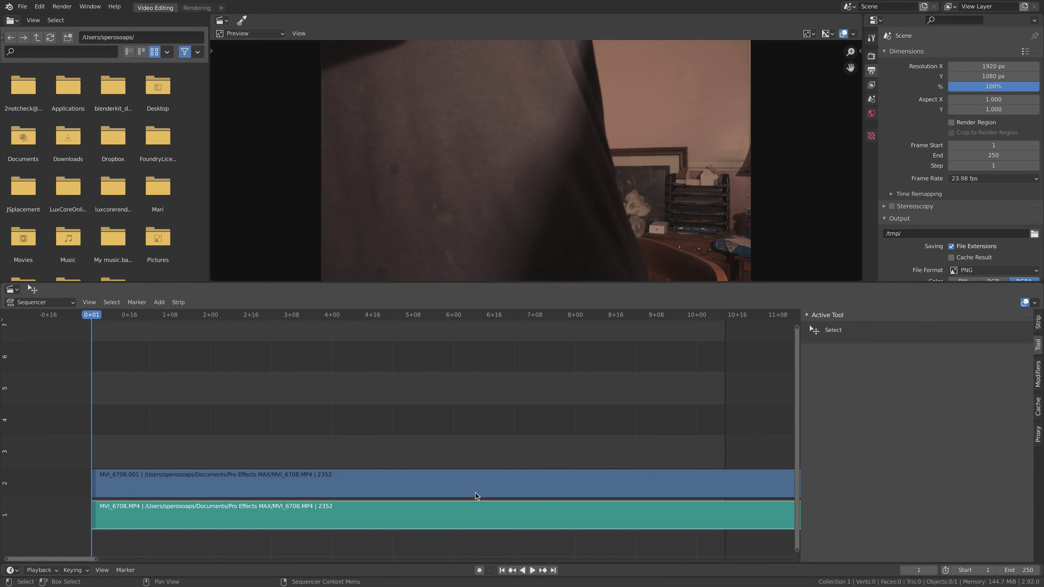
key("shift+space")
left_click(886, 361)
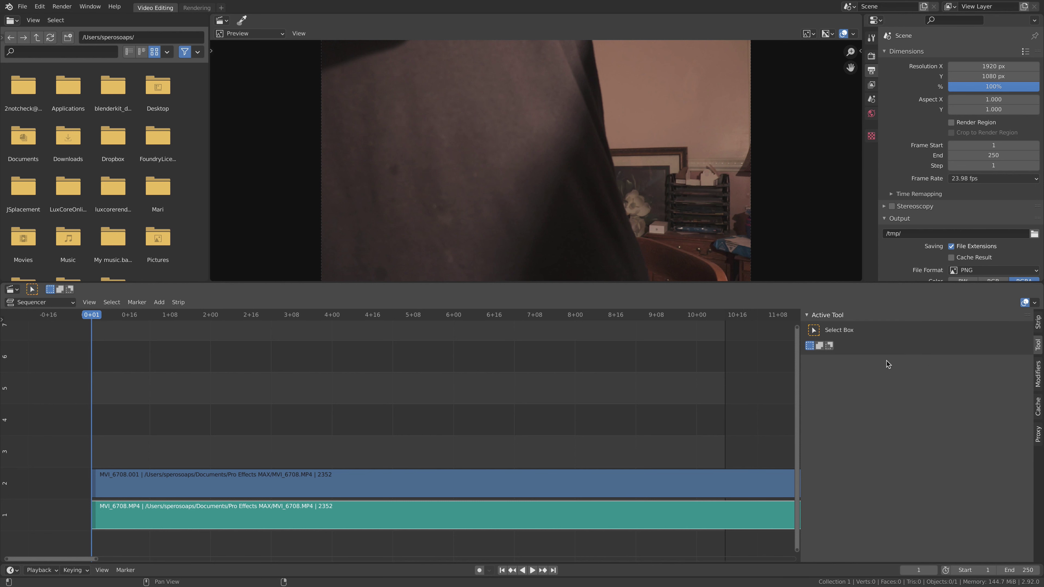
key("shift+space")
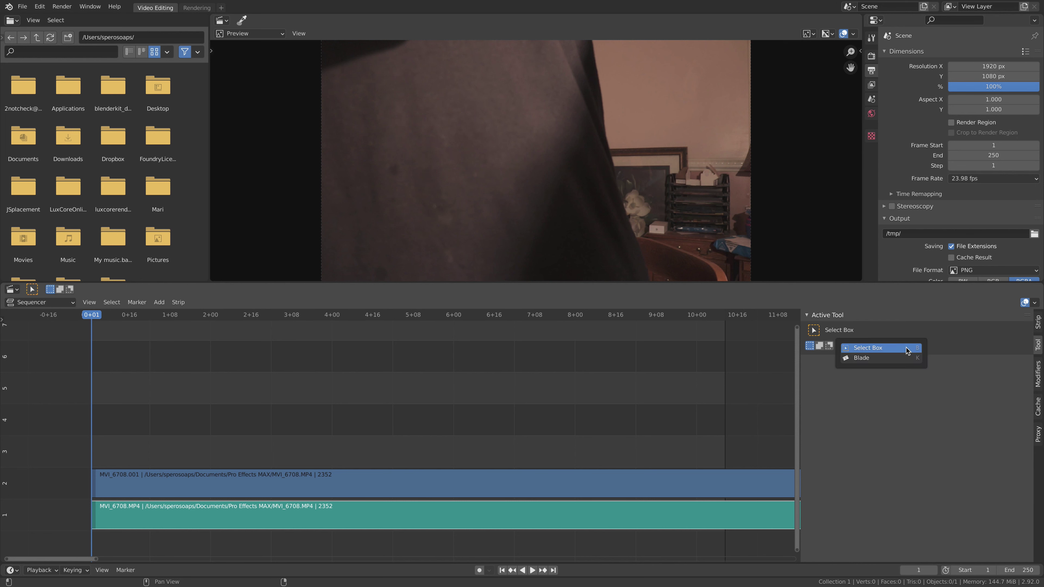
left_click(900, 355)
Browse the Modifiers and Cache settings, ending on the Per Strip proxy settings
scroll(913, 340, "down", 1, "ctrl")
left_click(904, 343)
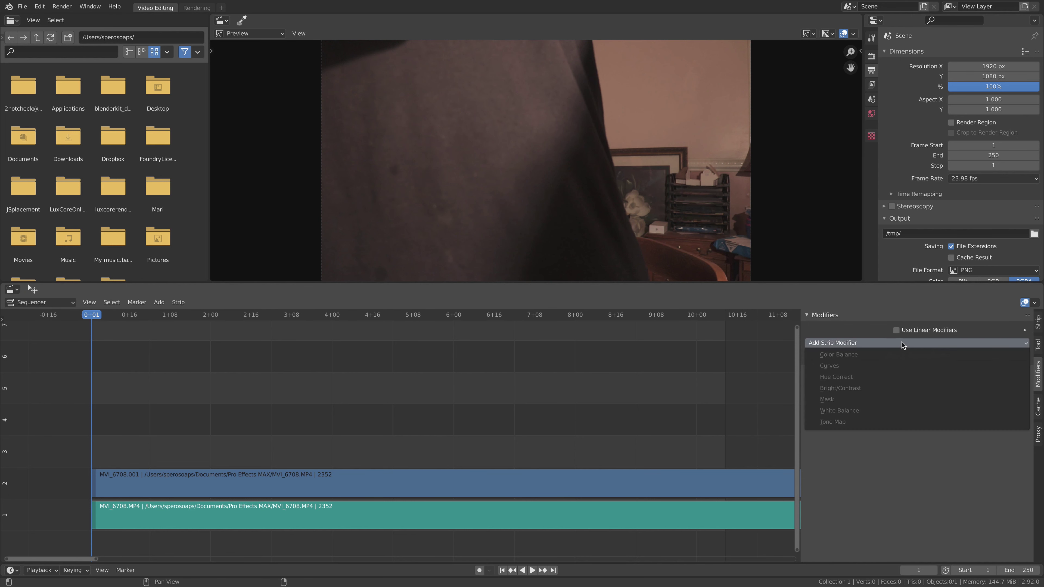
left_click(1037, 409)
left_click(824, 379)
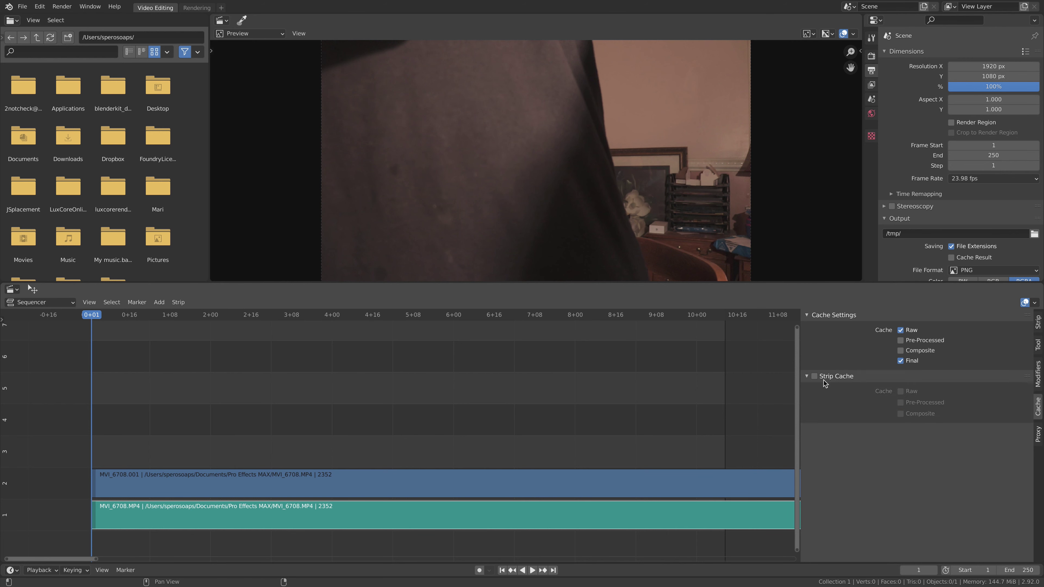
left_click(824, 379)
left_click(1036, 432)
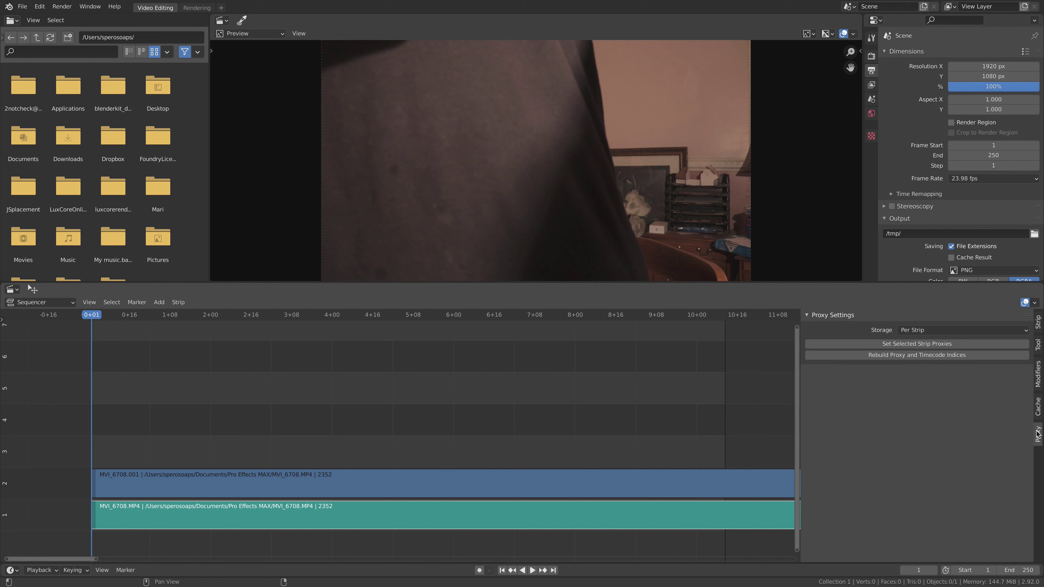
Set the sequencer overlays' Waveform Display to Waveforms On so the sound strip shows its waveform
left_click(1037, 323)
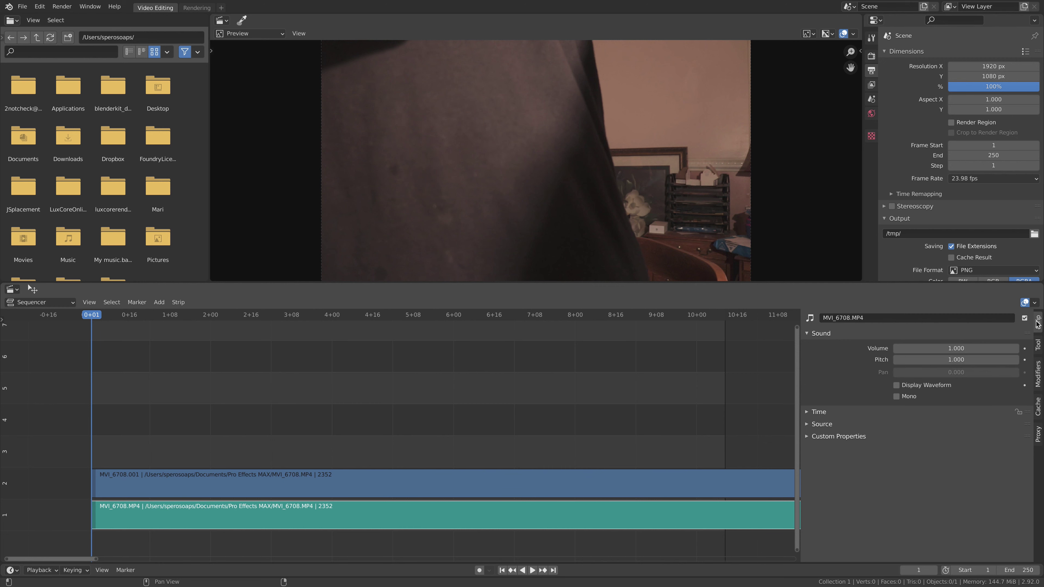
left_click(1034, 304)
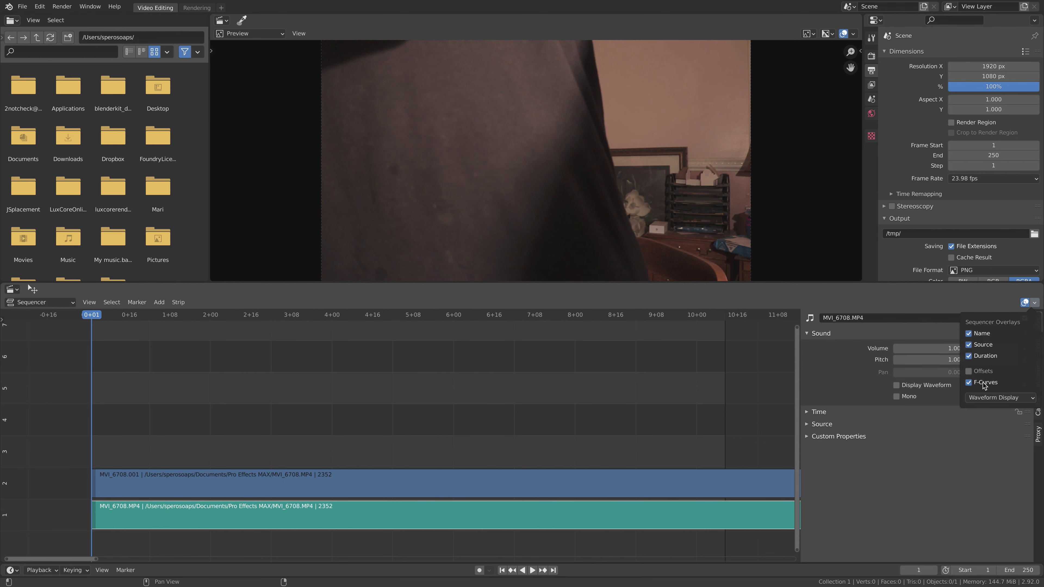
left_click(1010, 397)
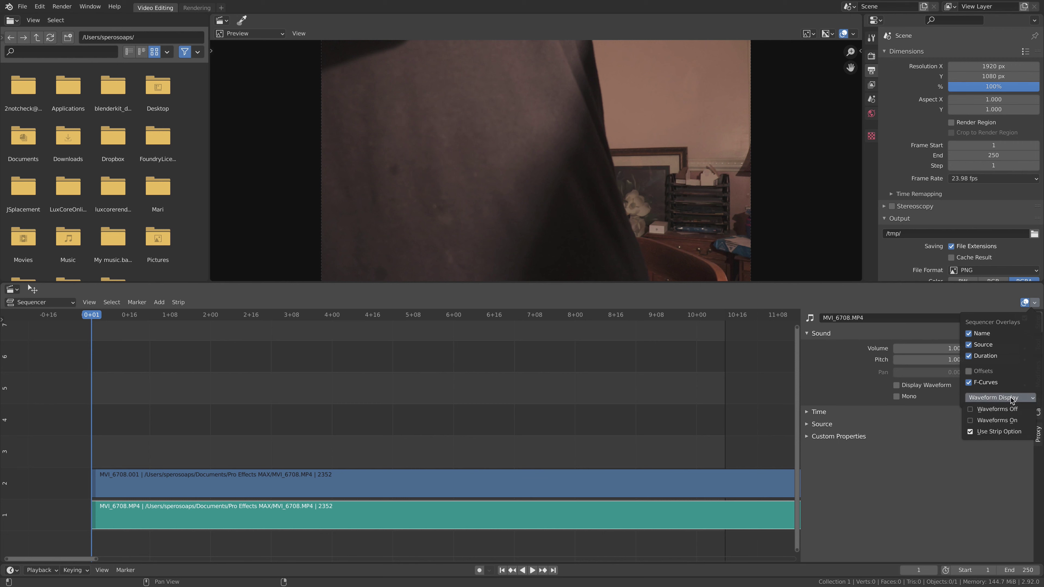
left_click(996, 420)
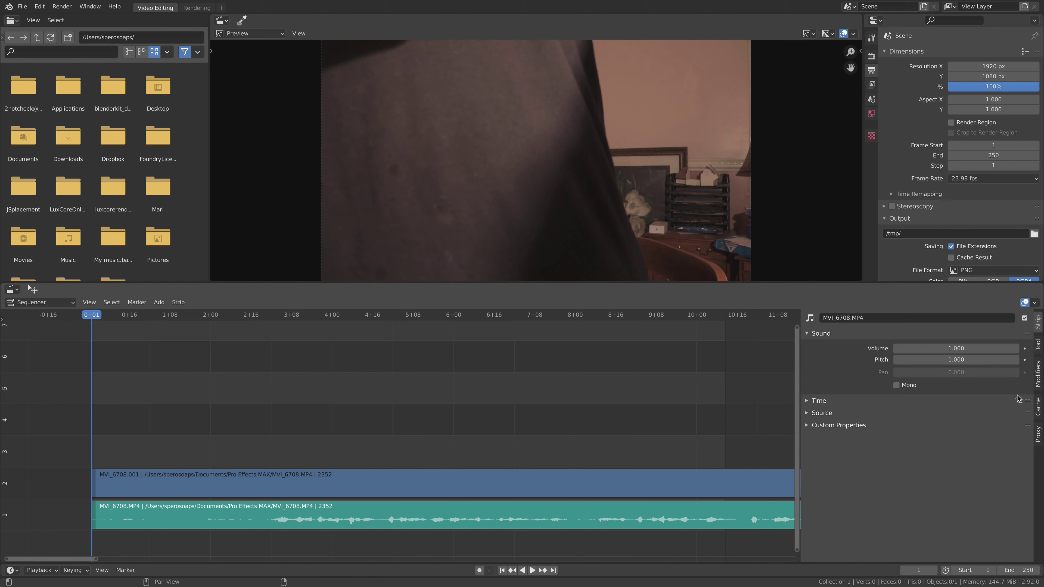
left_click(299, 478)
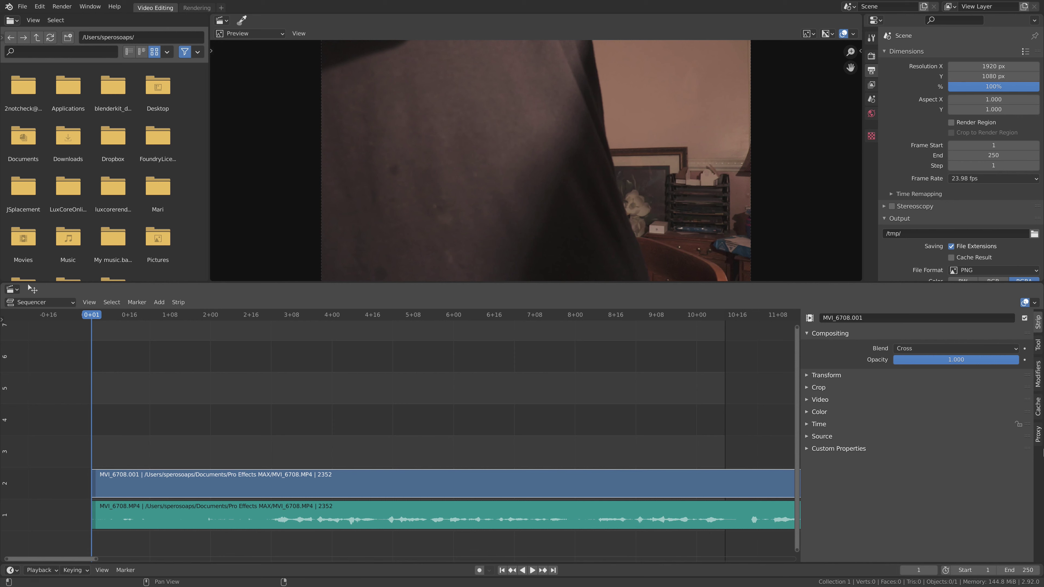
left_click(940, 349)
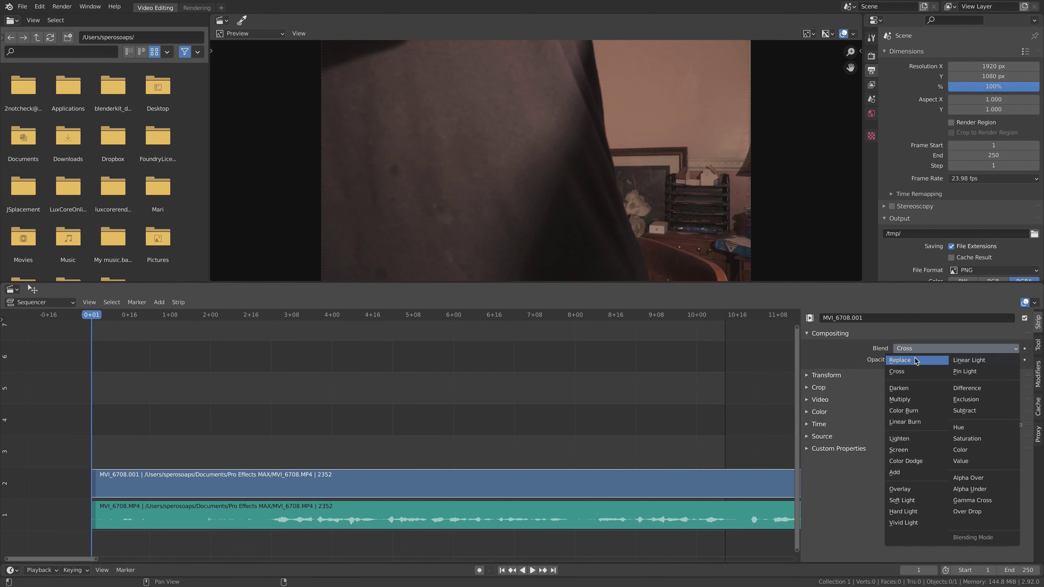
left_click(912, 350)
left_click(819, 375)
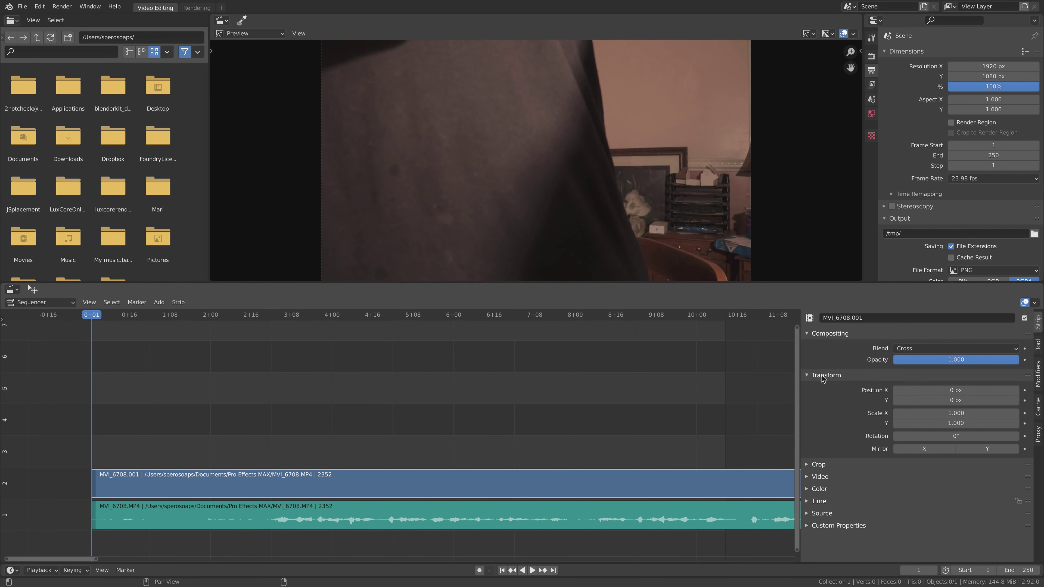
left_click_drag(931, 398, 924, 436)
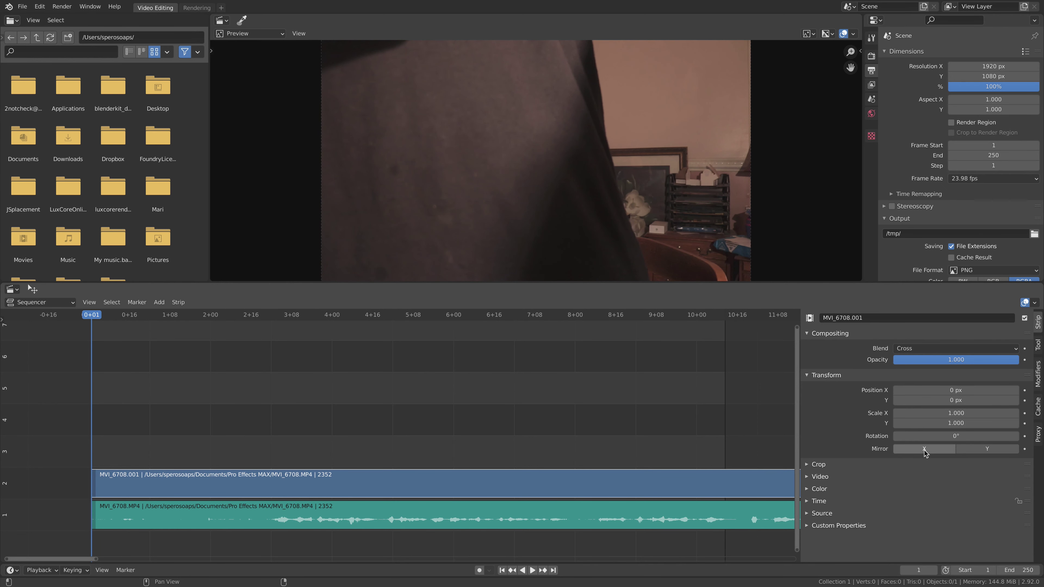
left_click(924, 449)
left_click(924, 449)
left_click(980, 449)
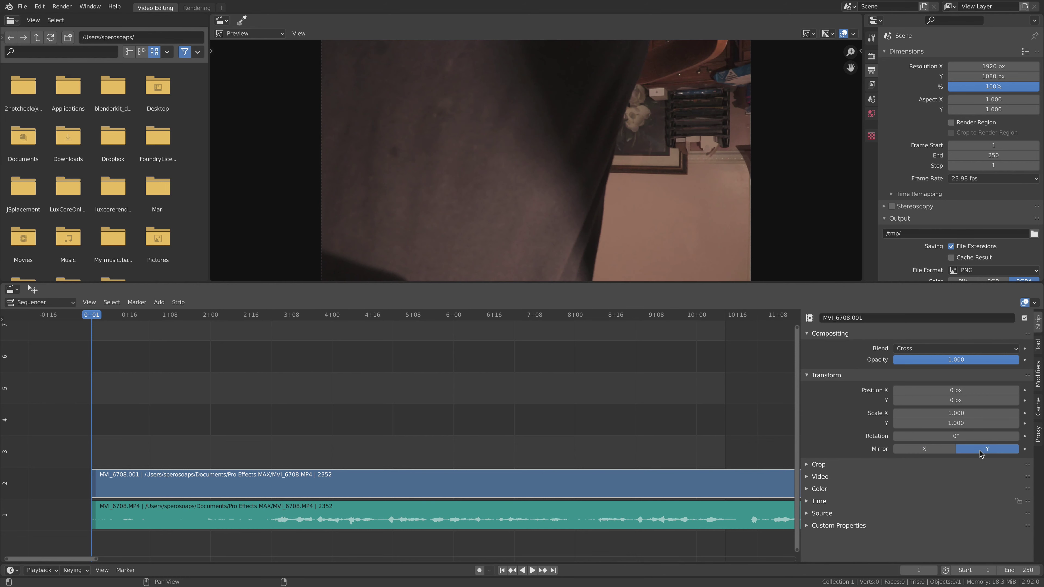
left_click(980, 450)
left_click(822, 464)
left_click(822, 465)
left_click(827, 374)
left_click(819, 387)
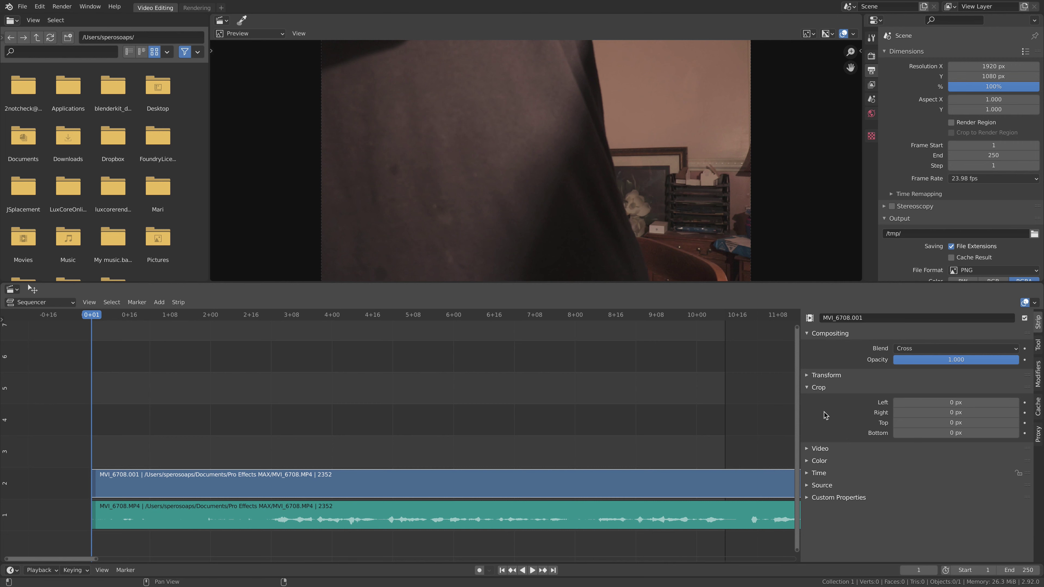
left_click(823, 388)
left_click(823, 400)
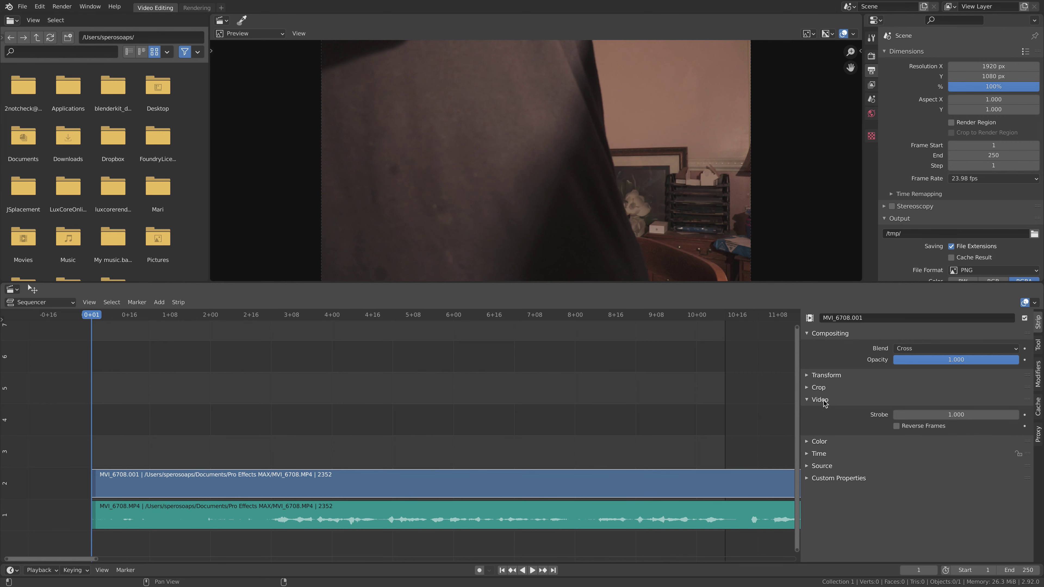
left_click(808, 399)
left_click(813, 411)
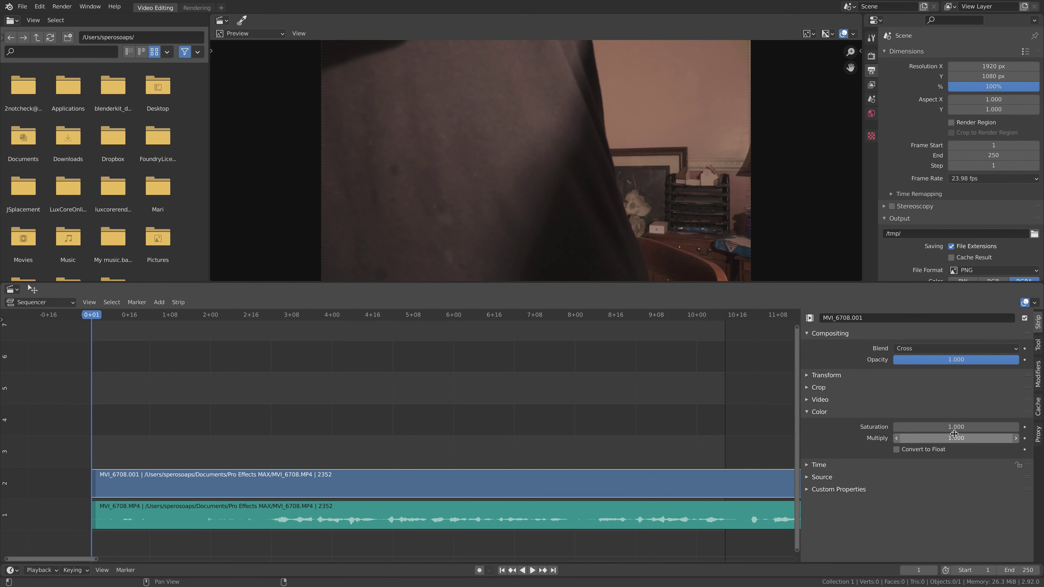
mouse_move(952, 438)
left_mouse_down()
mouse_move(986, 438)
mouse_move(920, 438)
mouse_move(952, 439)
left_mouse_up()
left_click(819, 412)
left_click(822, 425)
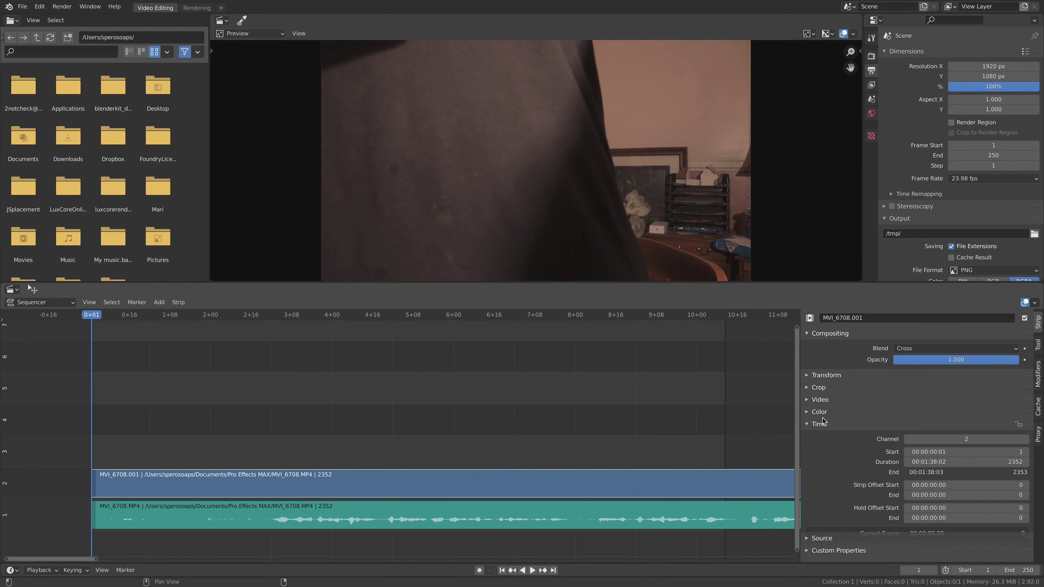
left_click(823, 428)
left_click(822, 435)
left_click(822, 434)
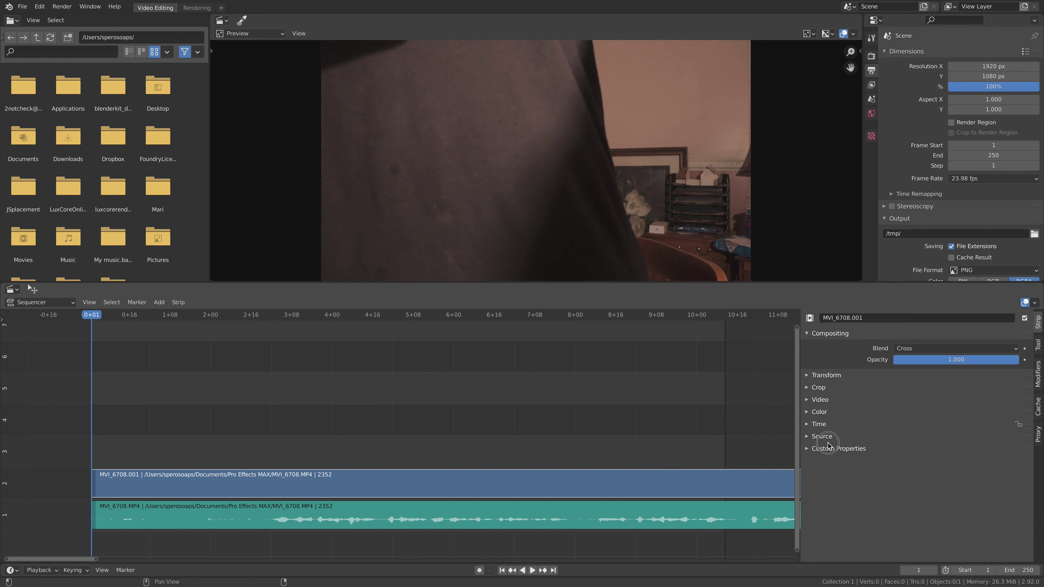
left_click(1037, 345)
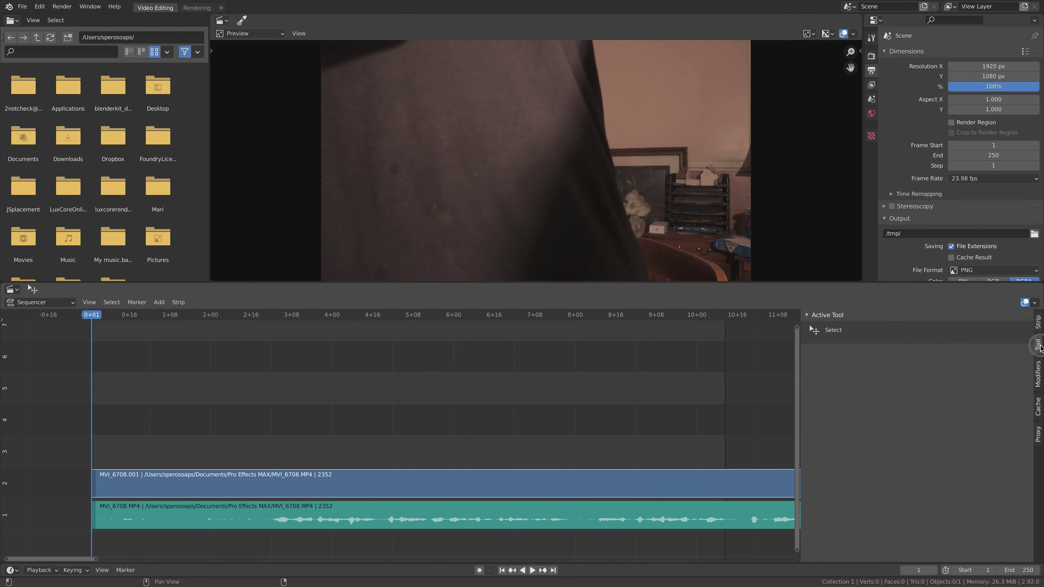
left_click(1037, 372)
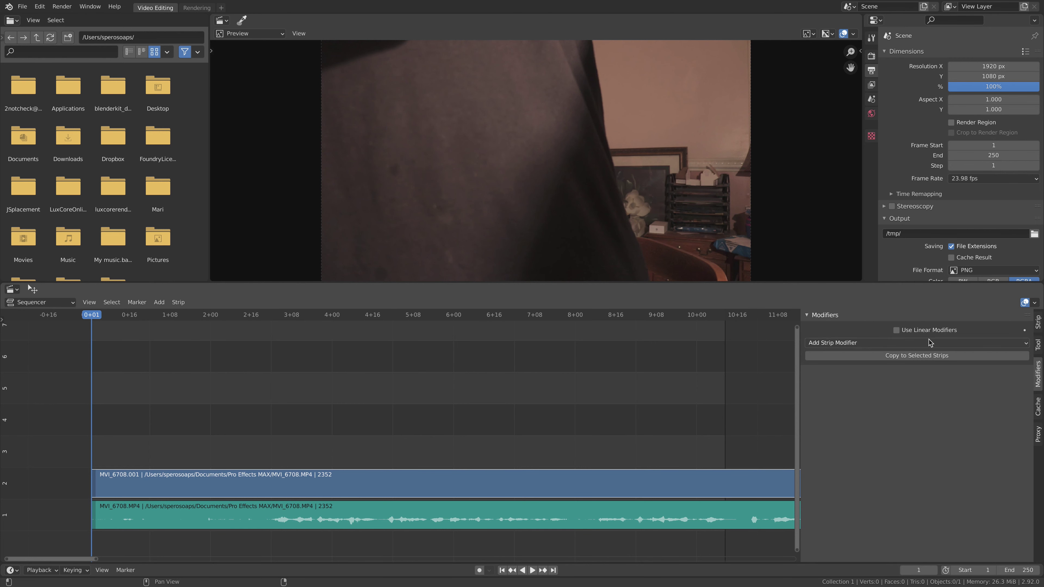
left_click(919, 342)
left_click(871, 354)
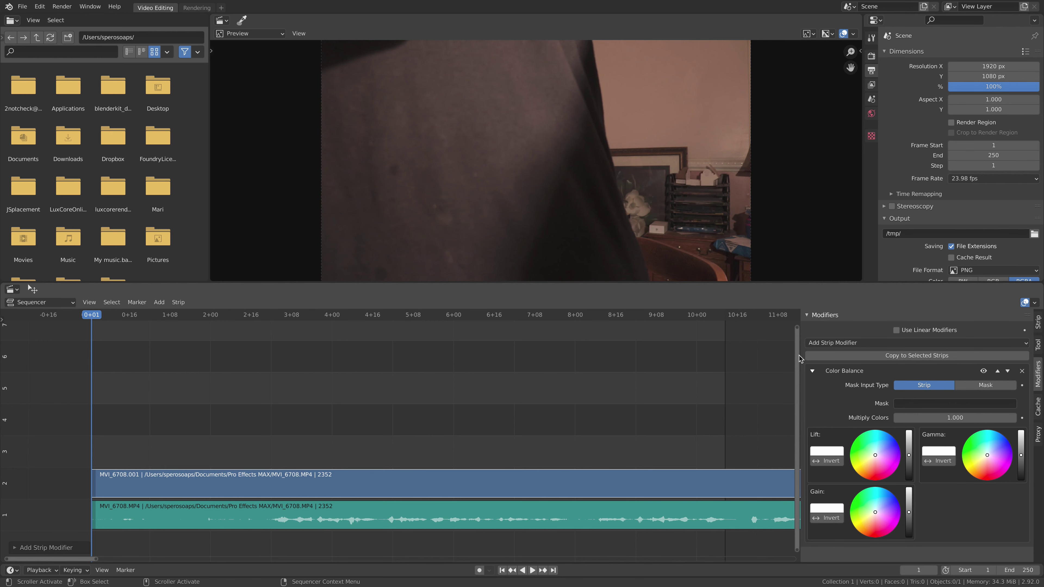
left_click_drag(799, 357, 637, 370)
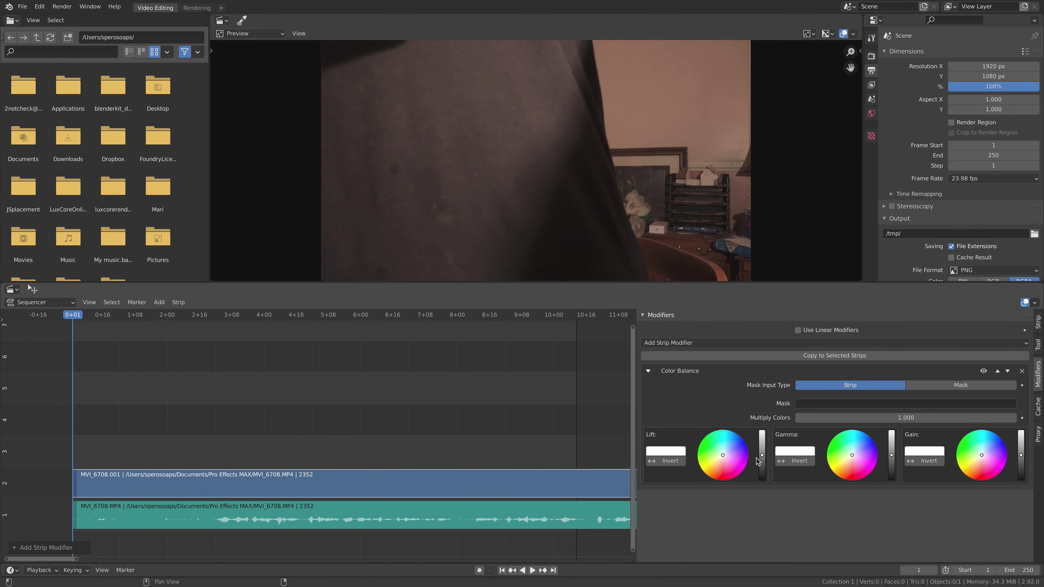
left_click_drag(764, 460, 763, 457)
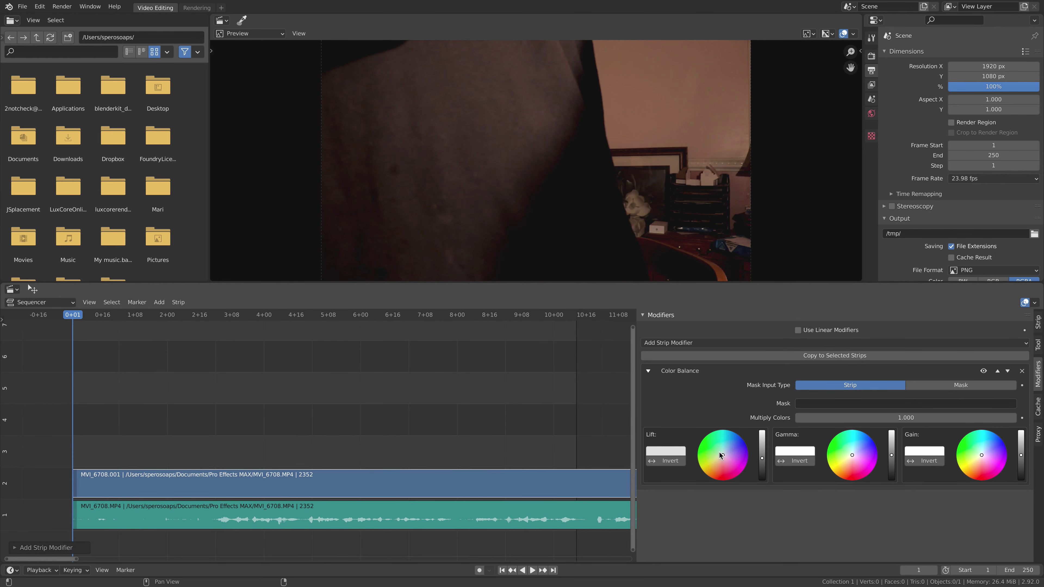
left_click(698, 446)
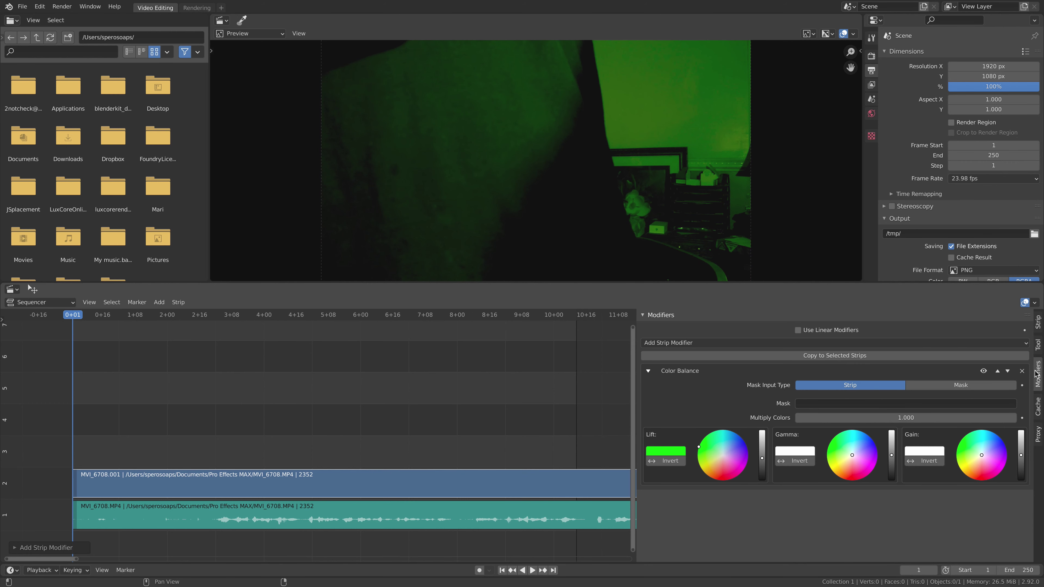
left_click(1020, 370)
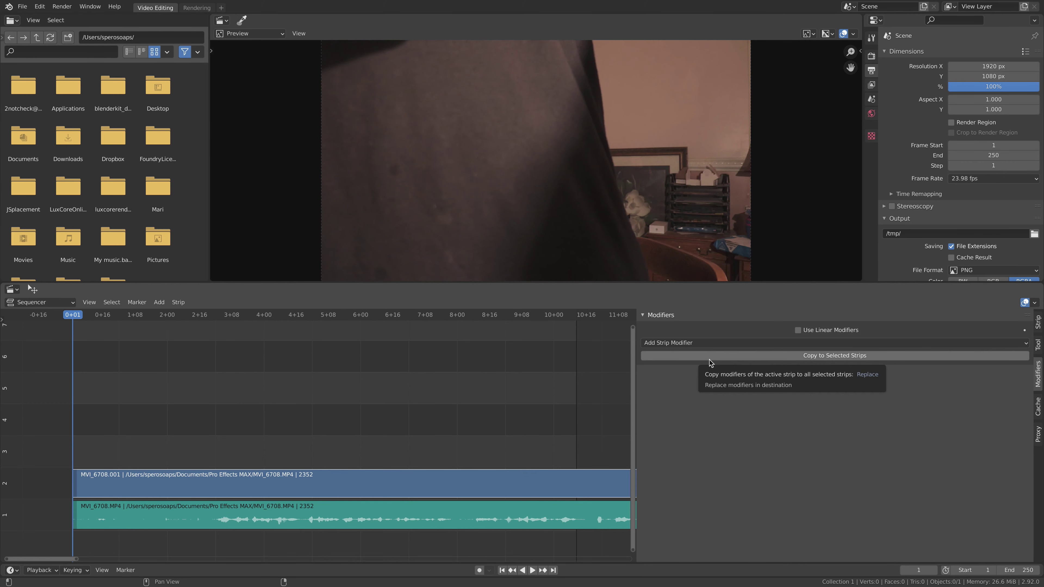
left_click(692, 343)
key("Escape")
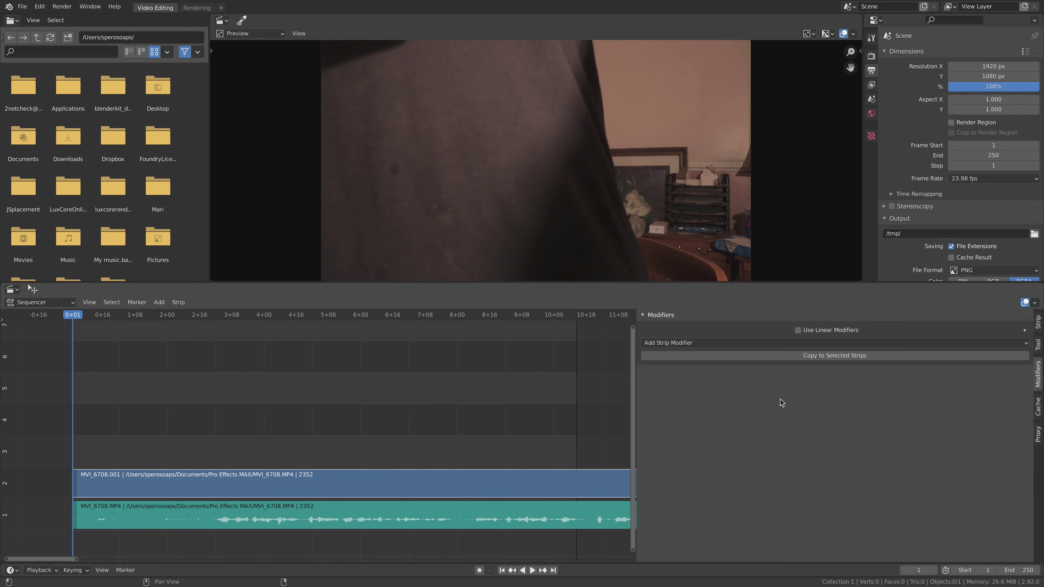
left_click(888, 343)
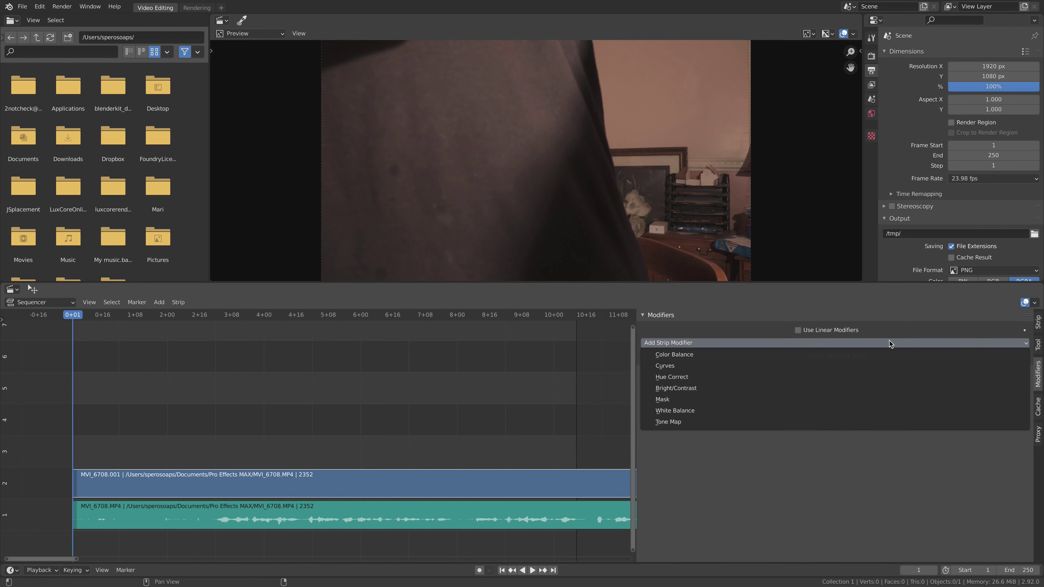
left_click(889, 344)
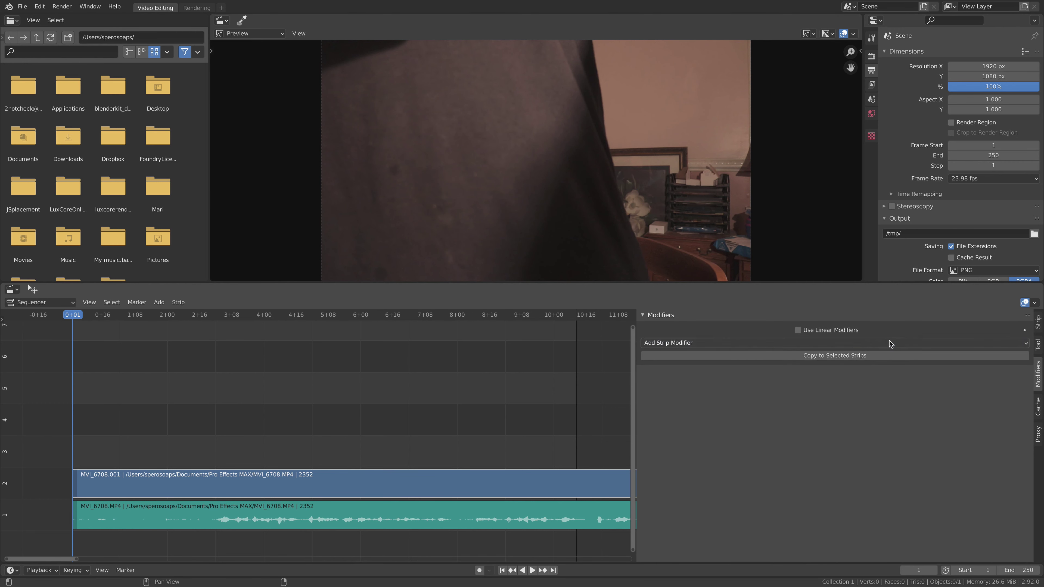
left_click(1037, 407)
left_click(1037, 433)
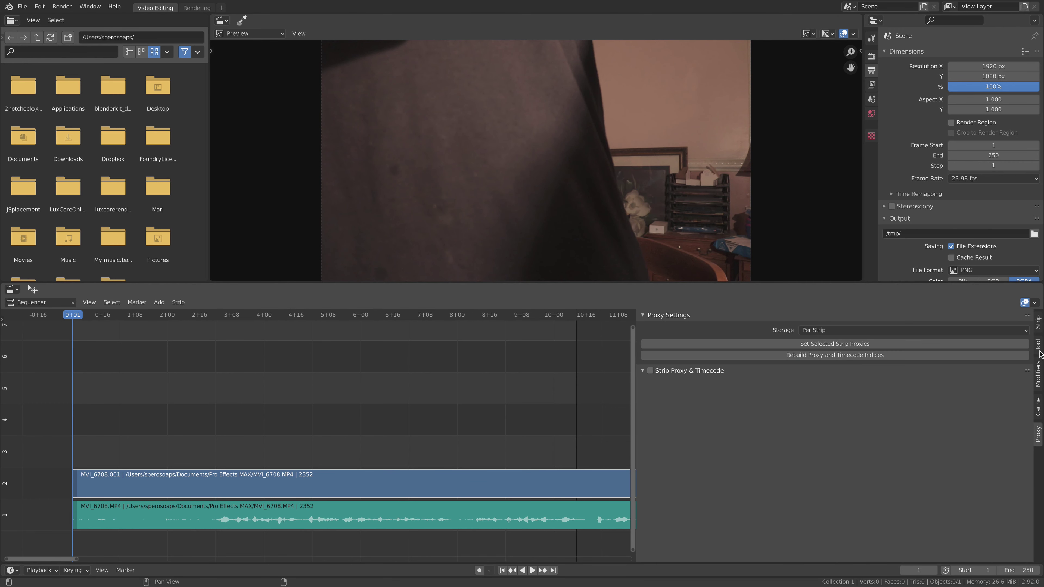
left_click(1037, 322)
left_click_drag(636, 345, 814, 349)
Hide the sequencer sidebar, show the preview's View settings, and advance the playhead to frame 17
key("n")
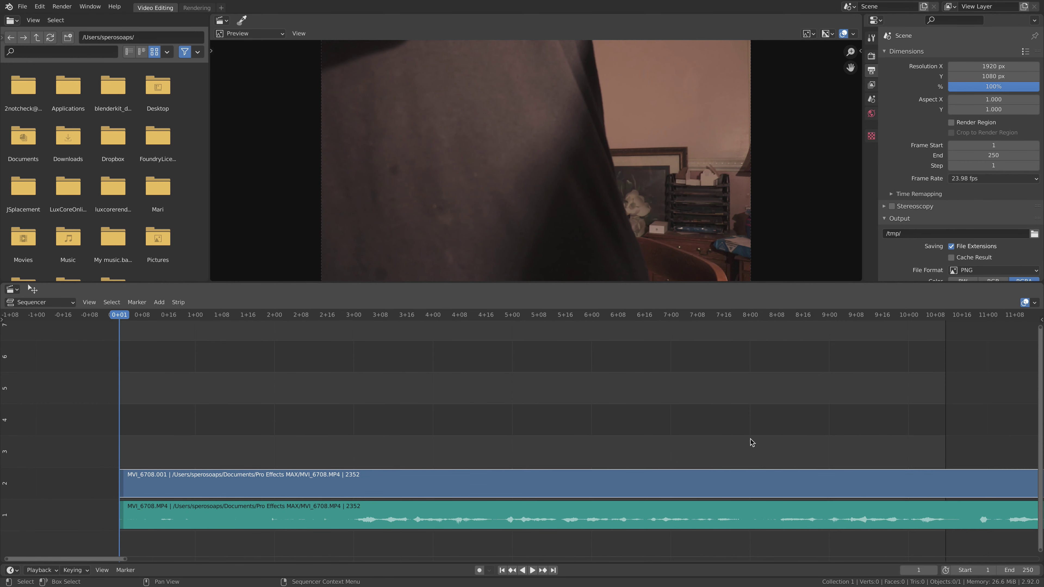
middle_click_drag(797, 452, 737, 363)
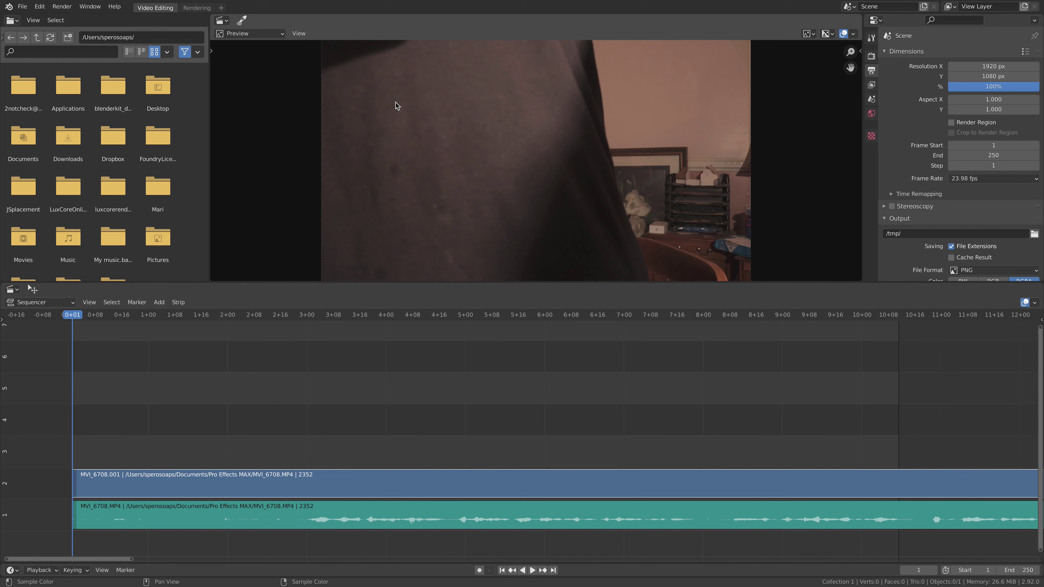
key("n")
left_click(854, 77)
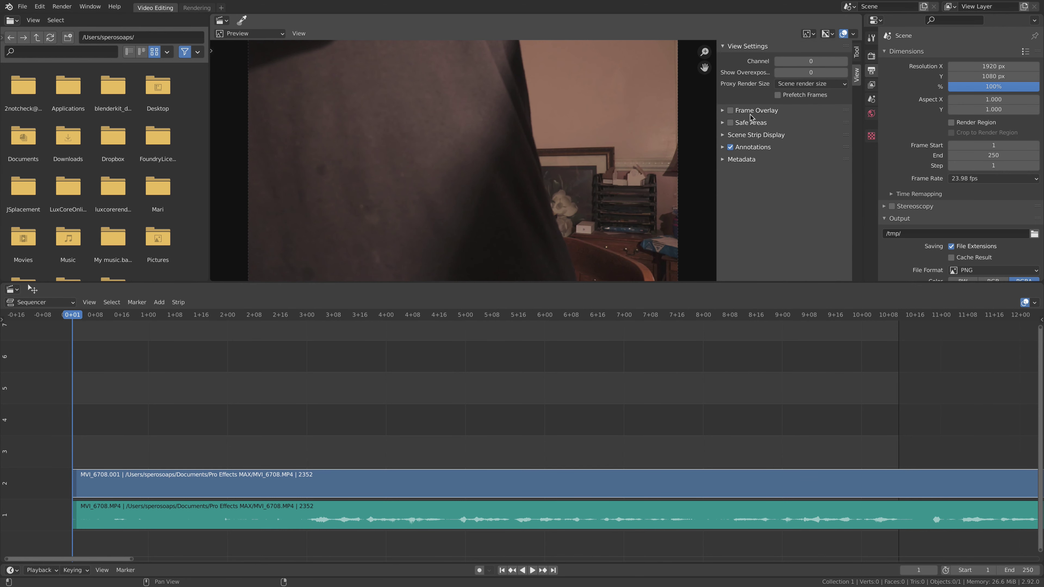
key("Right")
key("Right")
key("Right")
key("Right")
key("Right")
key("Right")
key("Right")
key("Right")
key("Right")
key("Right")
key("Right")
key("Right")
key("Right")
key("Right")
key("Right")
key("Right")
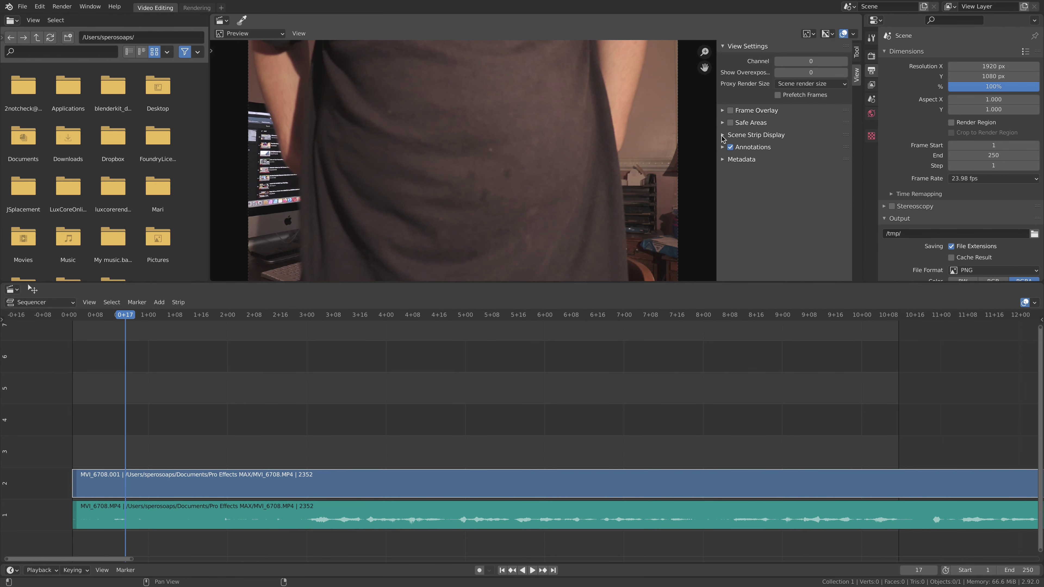
Browse the preview's scene strip, annotation and tool panels, then hide its sidebar
left_click(723, 137)
left_click(722, 137)
left_click(722, 137)
left_click(723, 137)
left_click(748, 147)
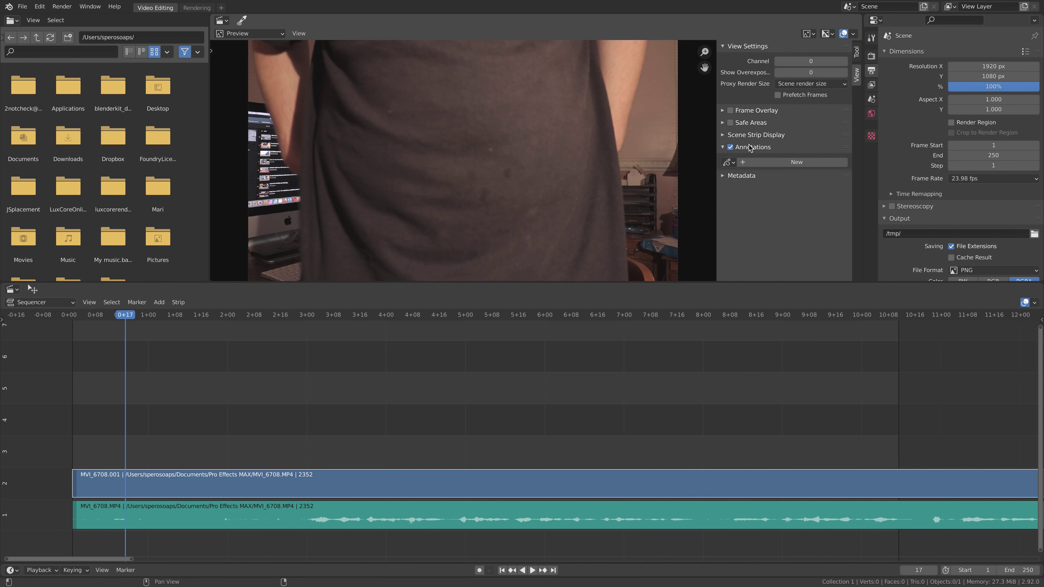
left_click(748, 148)
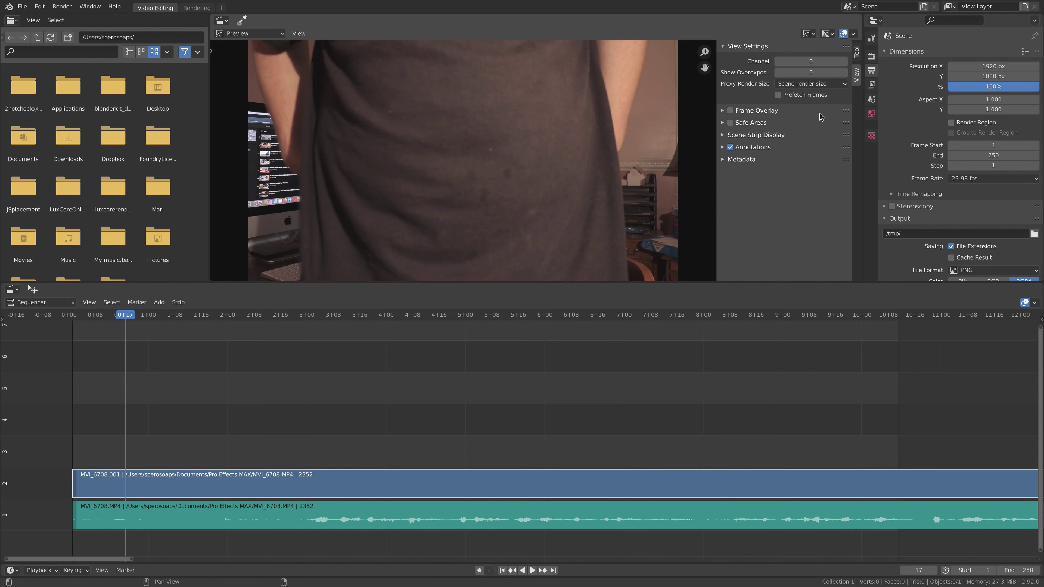
left_click(856, 53)
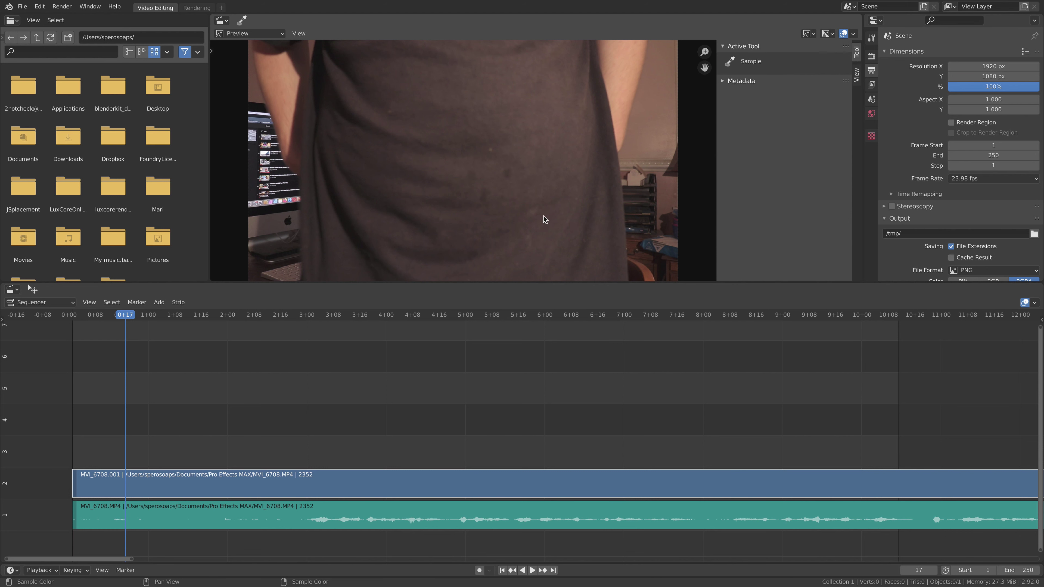
key("n")
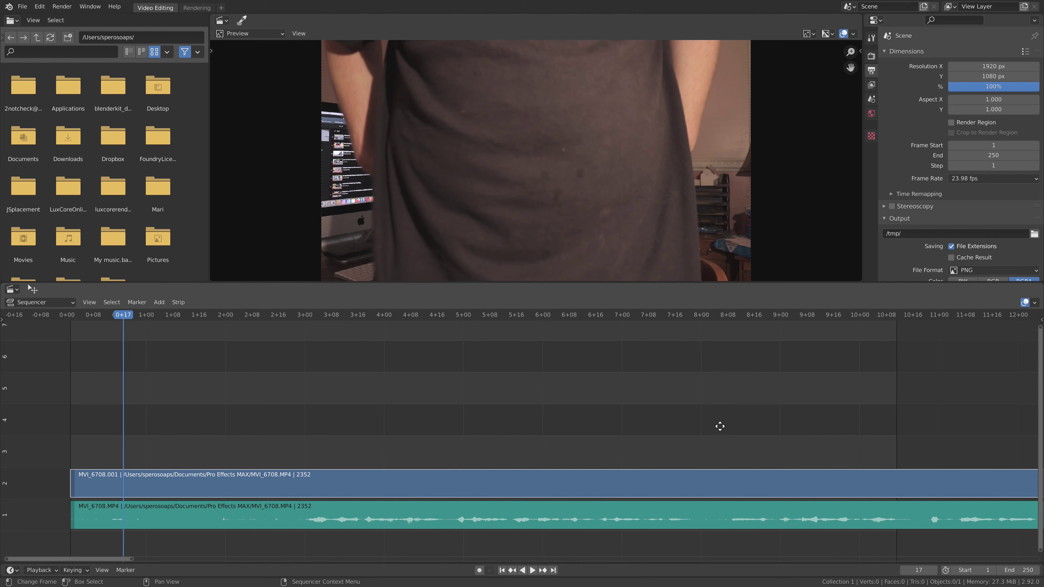
Reopen the strip sidebar and change the scene End frame from 250 to 1550
scroll(698, 427, "down", 3, "ctrl")
scroll(688, 456, "down", 3)
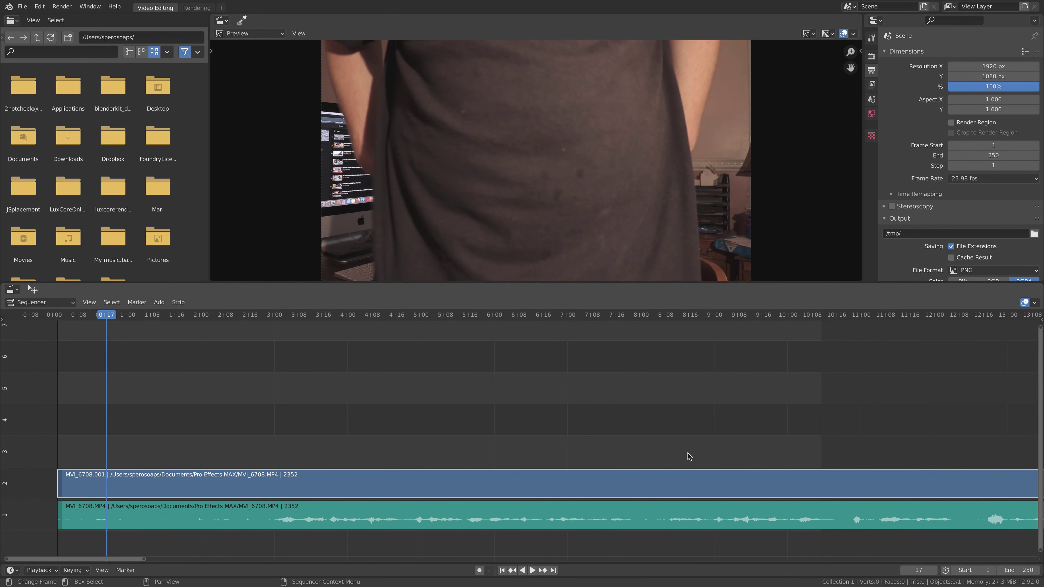
key("n")
scroll(486, 396, "down", 4, "ctrl")
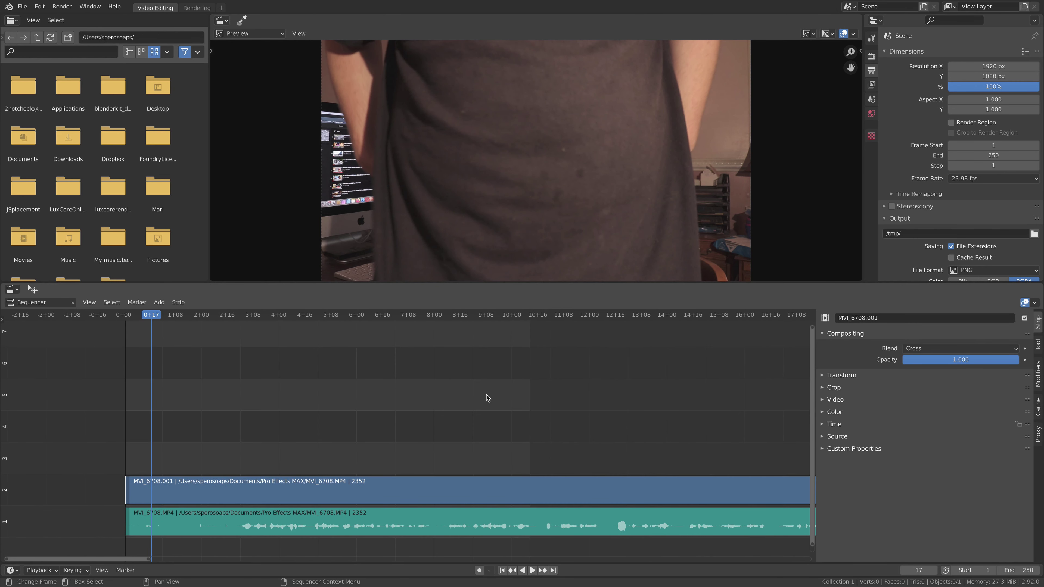
scroll(473, 423, "down", 5)
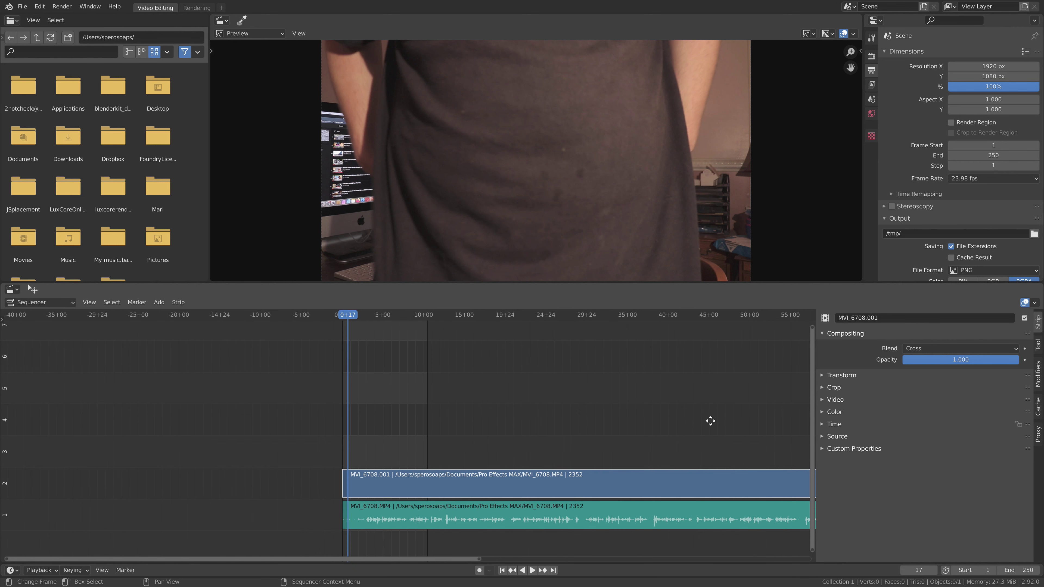
scroll(709, 421, "down", 4)
left_click(663, 427)
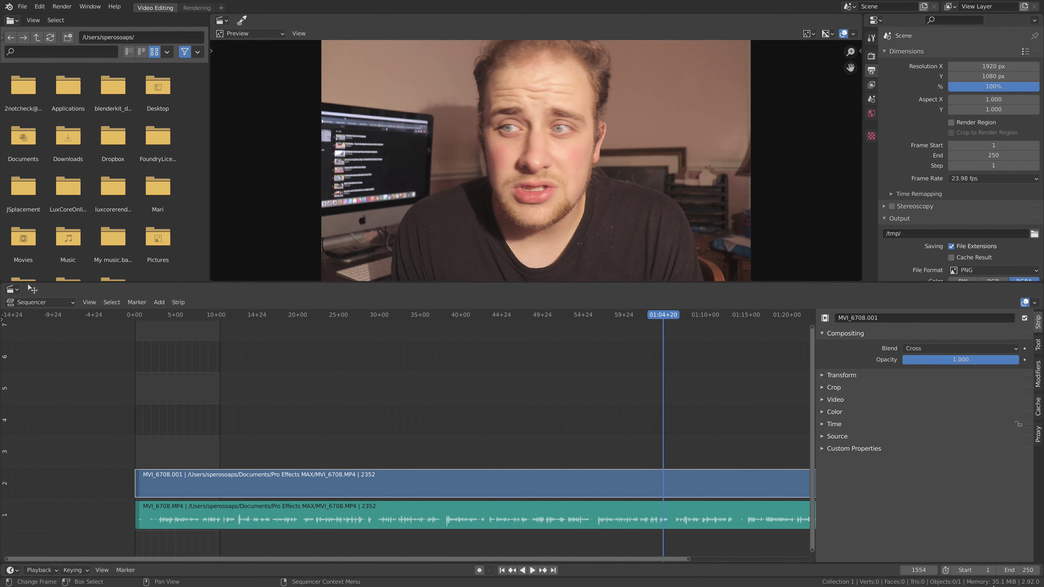
left_click(1023, 570)
type("155")
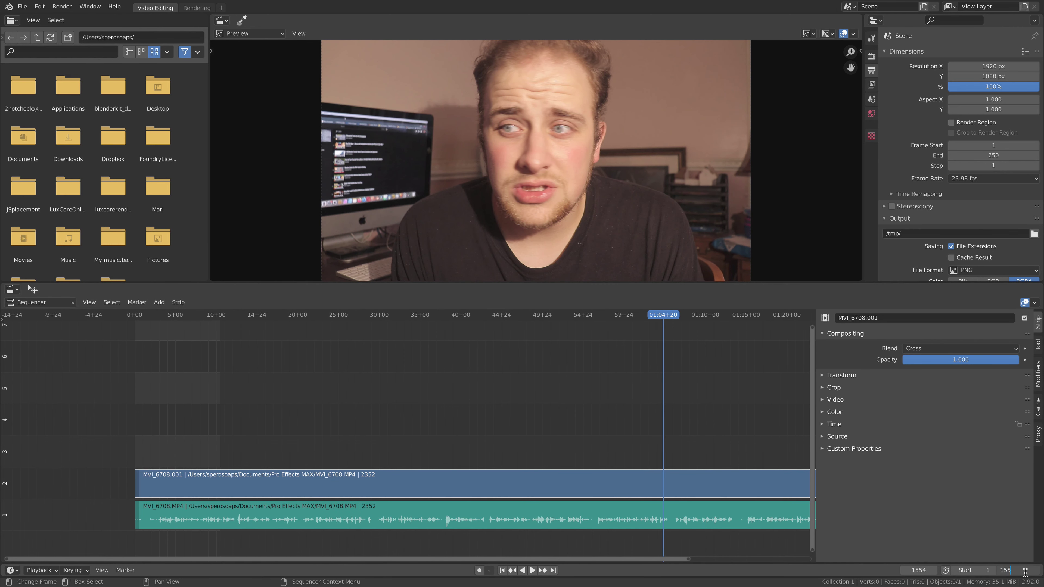
type("0")
key("Return")
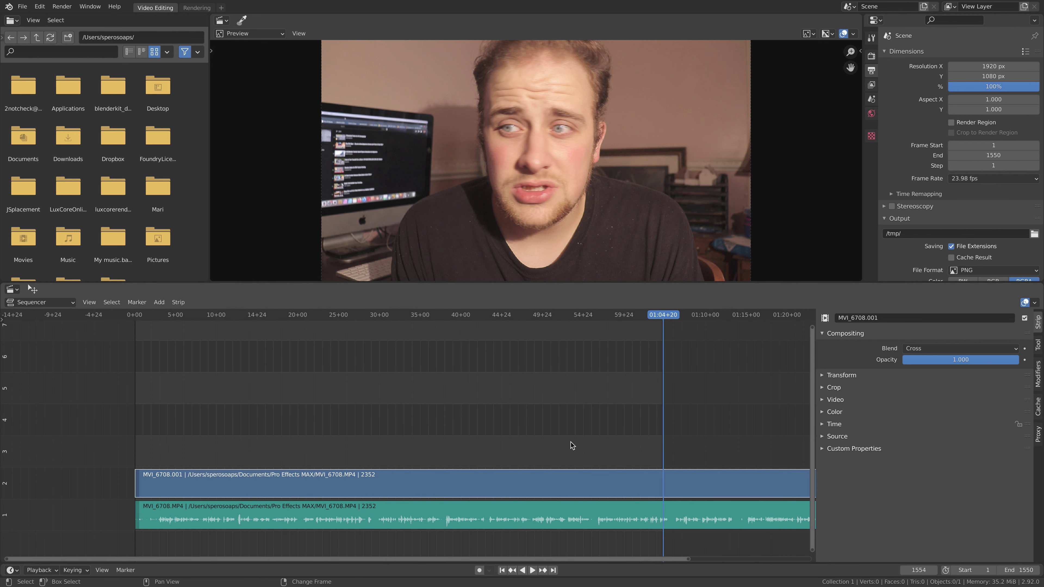
key("shift+Right")
key("shift+Left")
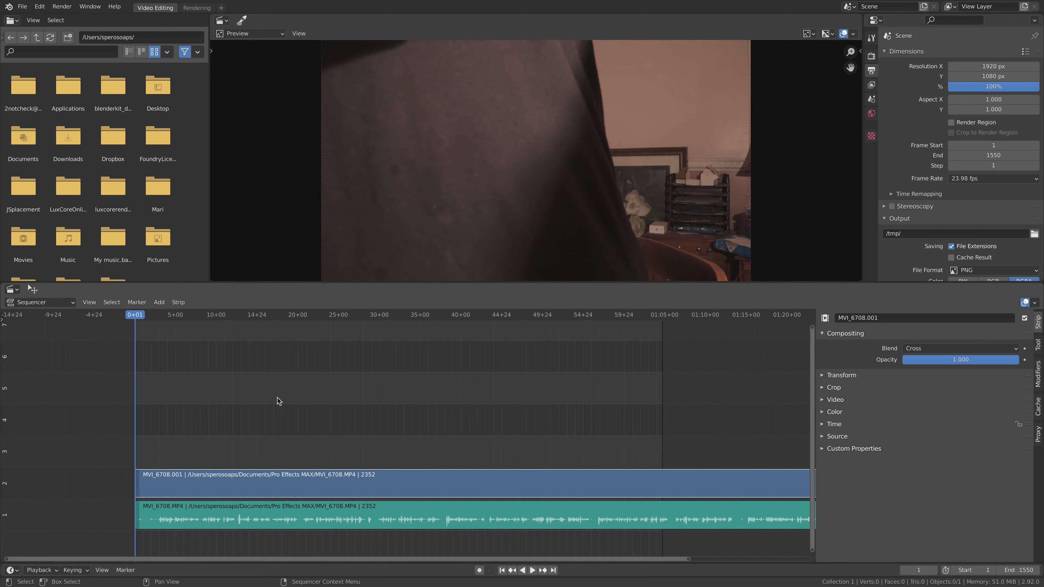
middle_click_drag(277, 397, 387, 389, "ctrl")
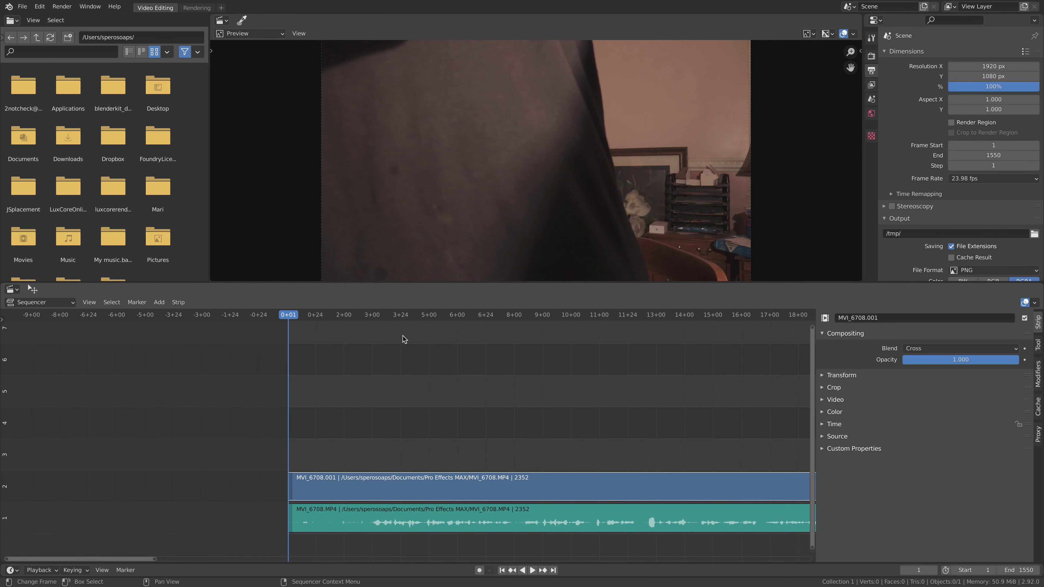
key("space")
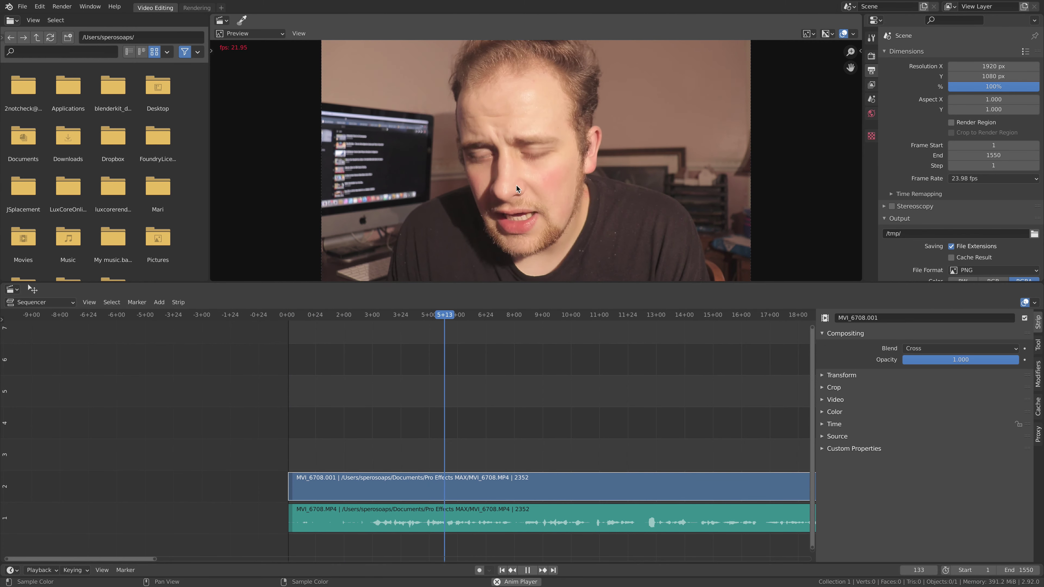
key("space")
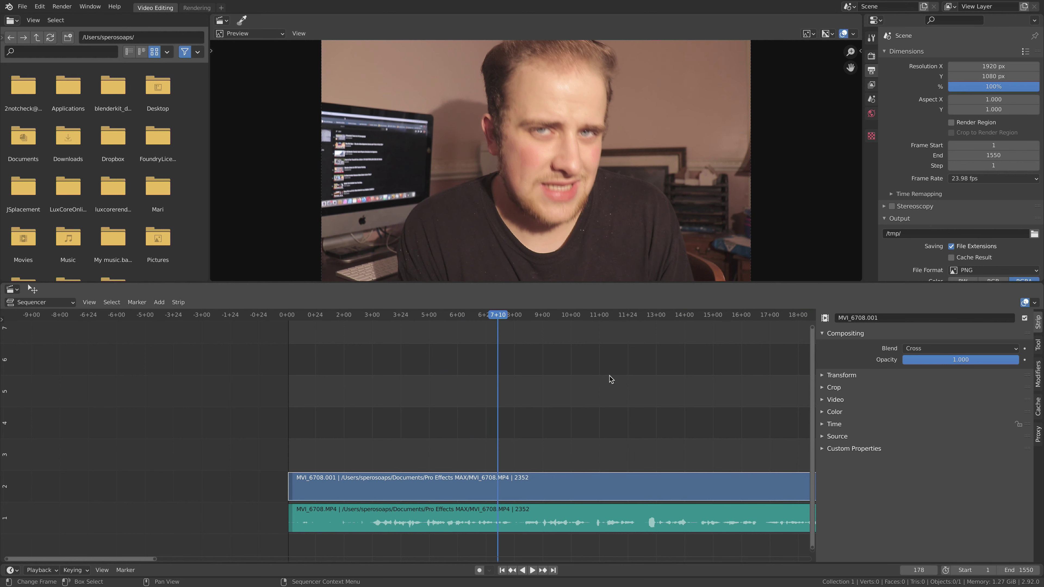
key("shift+Left")
scroll(604, 467, "down", 6)
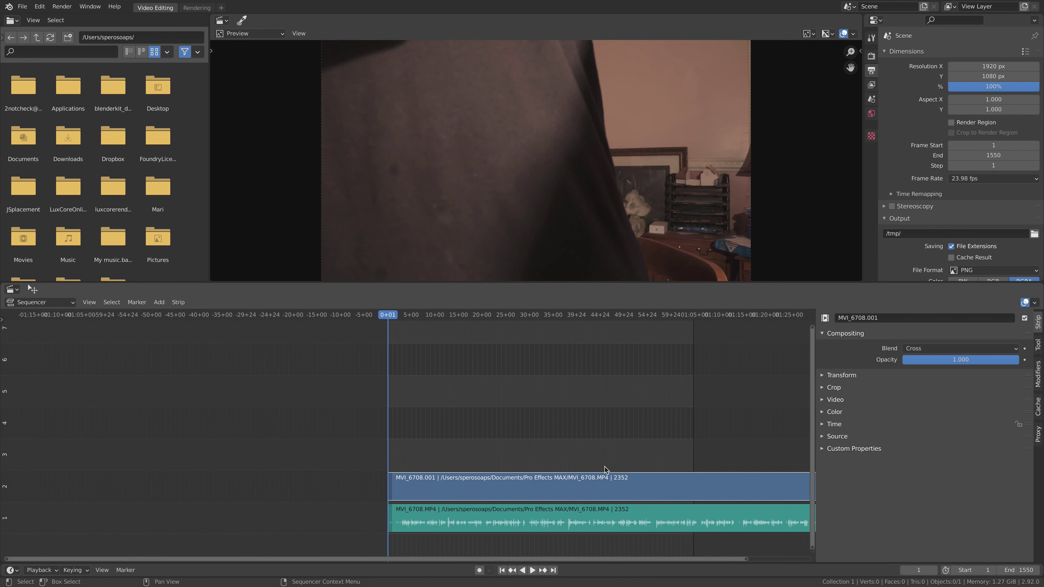
scroll(533, 453, "right", 4, "ctrl")
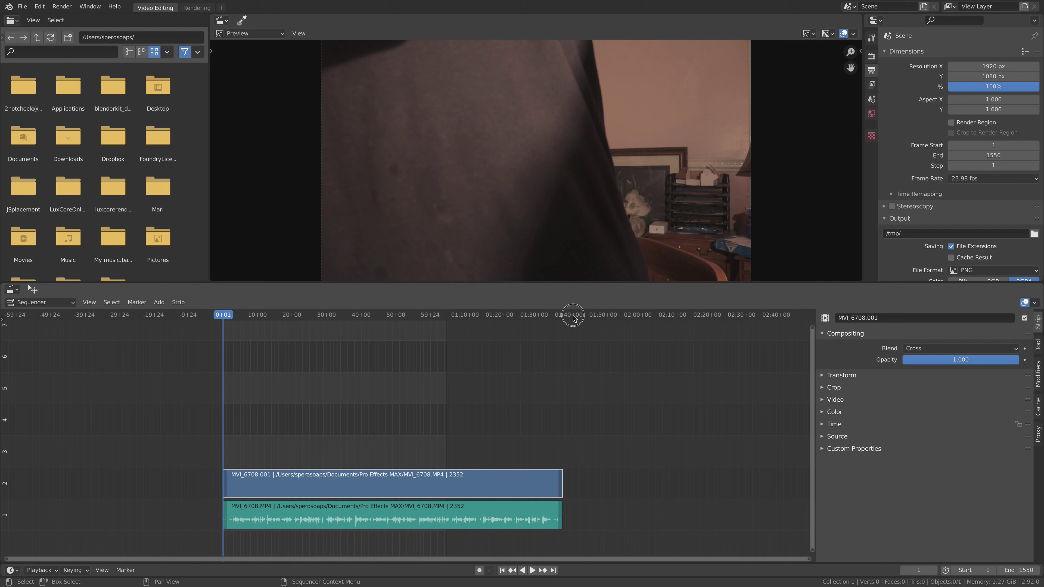
left_click_drag(573, 317, 654, 321)
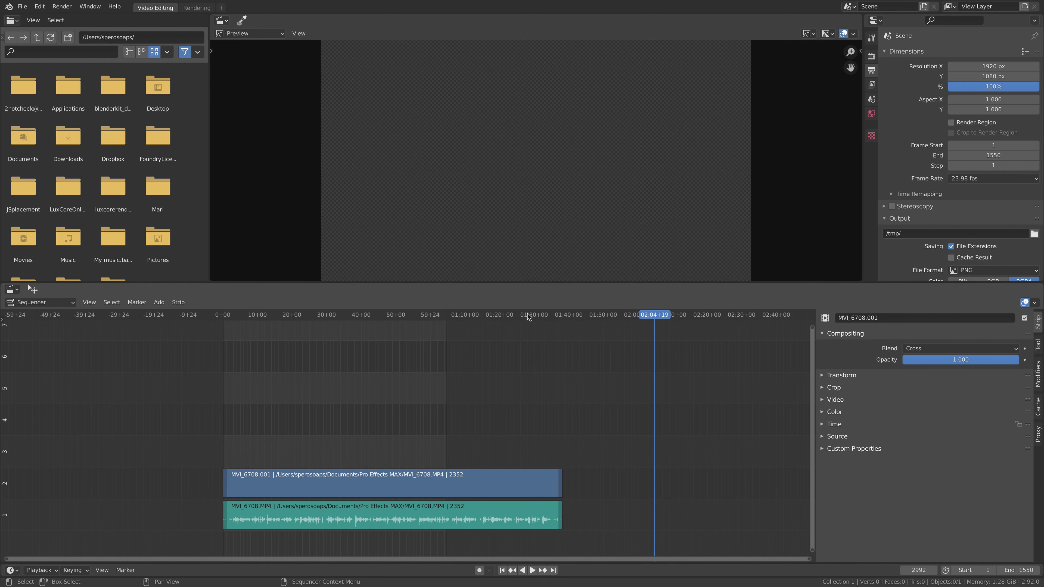
key("shift+Left")
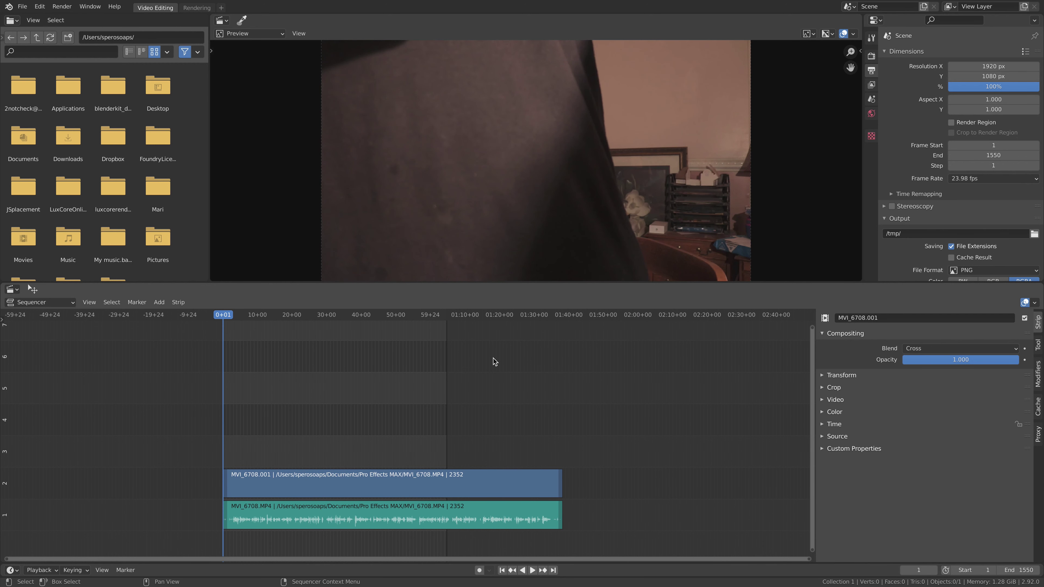
scroll(494, 358, "up", 6)
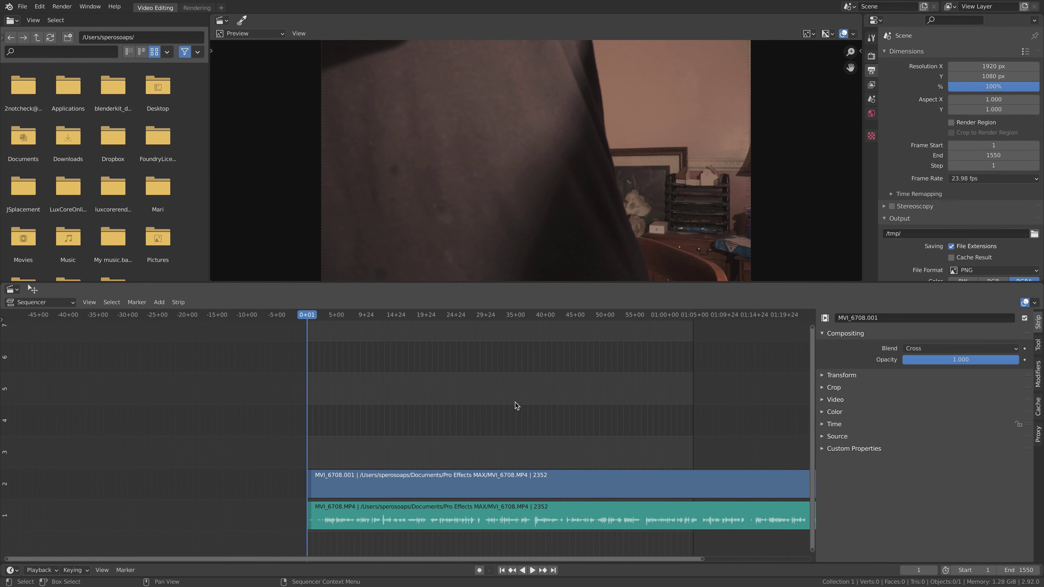
Select MVI_6708.001 and add a Color Balance modifier, nudging its lift colour
left_click(444, 489)
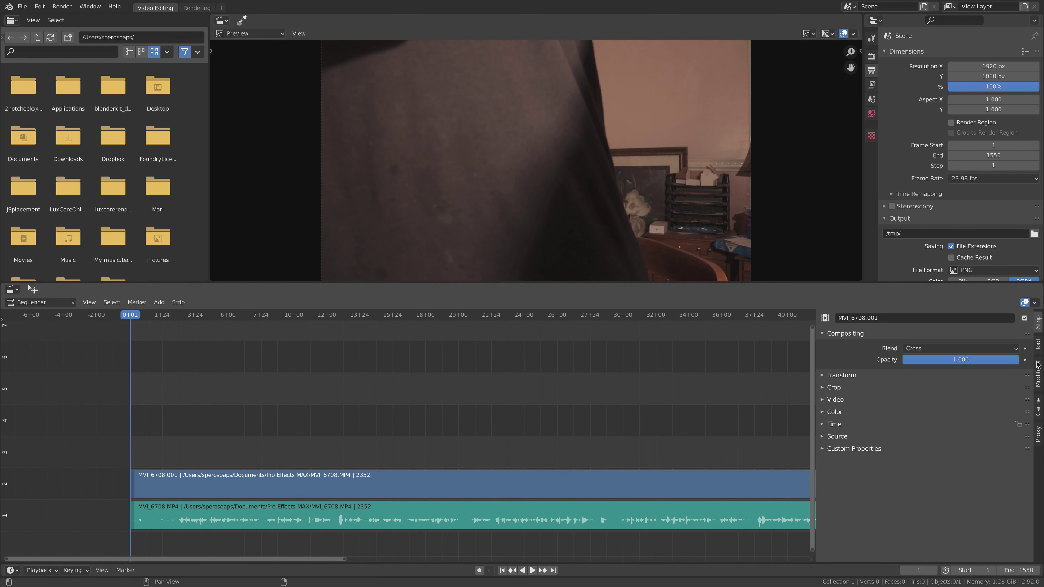
left_click(1038, 372)
left_click(899, 344)
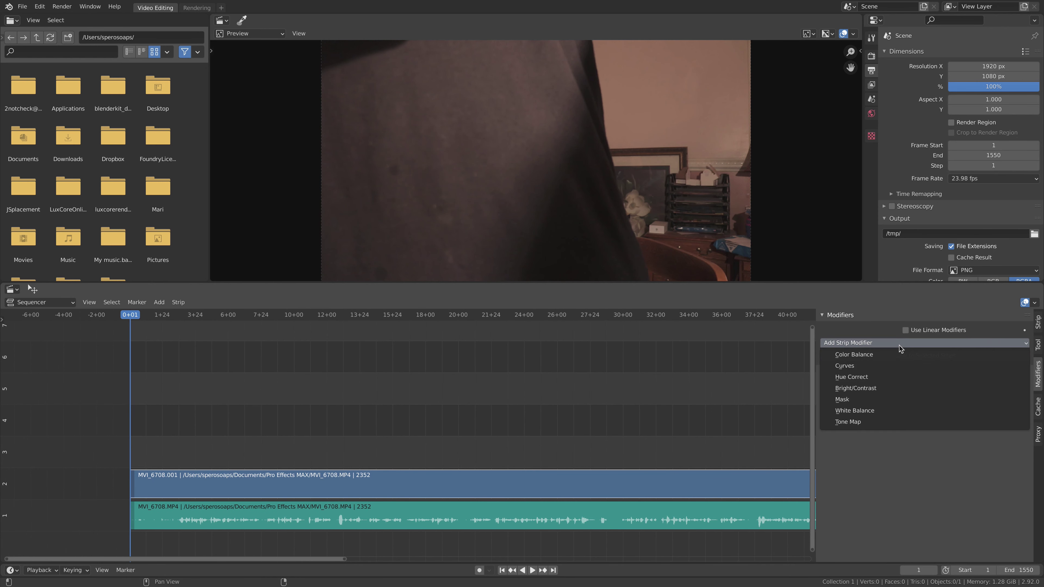
left_click(852, 355)
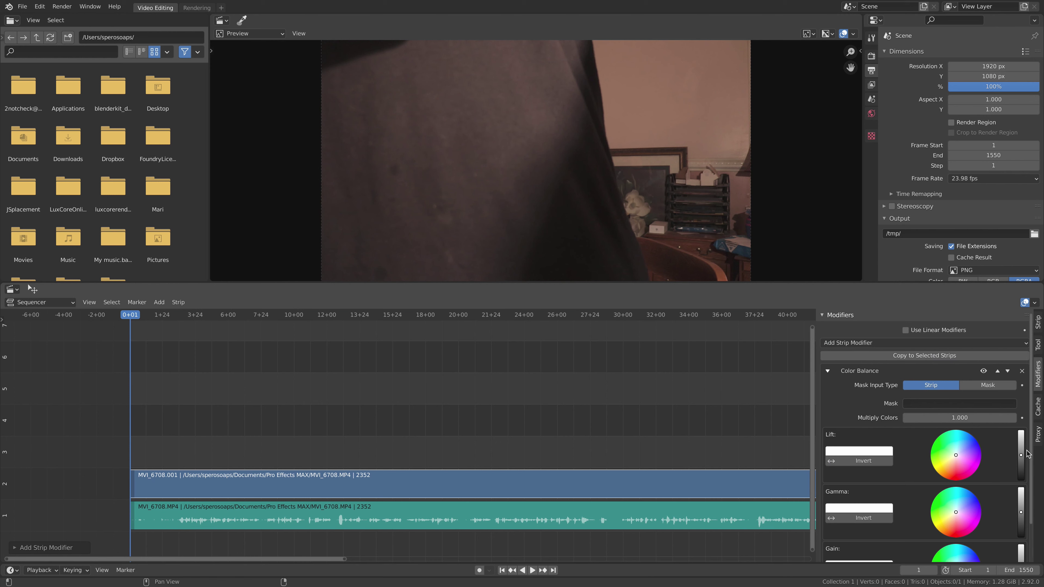
mouse_move(1022, 459)
left_mouse_down()
mouse_move(1021, 468)
mouse_move(1021, 457)
left_mouse_up()
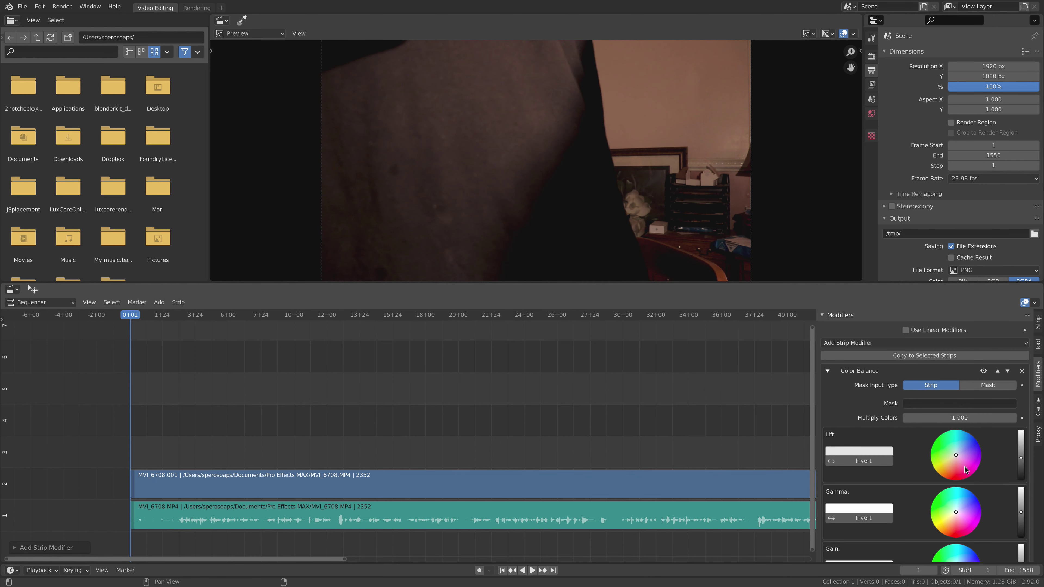
left_click(925, 342)
Add Curves and White Balance modifiers to the strip
left_click(863, 372)
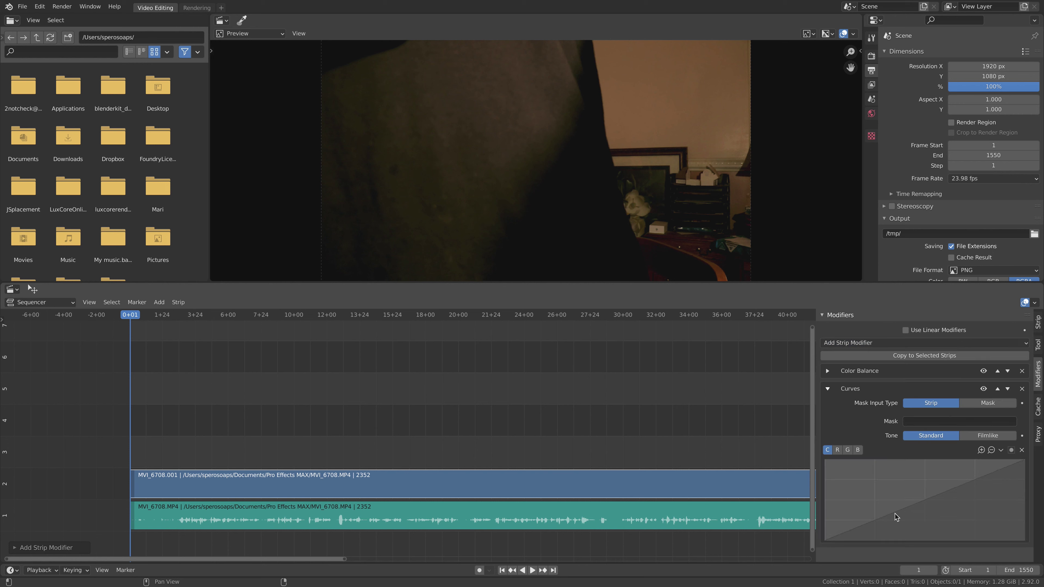
left_click(850, 388, "ctrl")
left_click(925, 342)
left_click(862, 410)
left_click(958, 452)
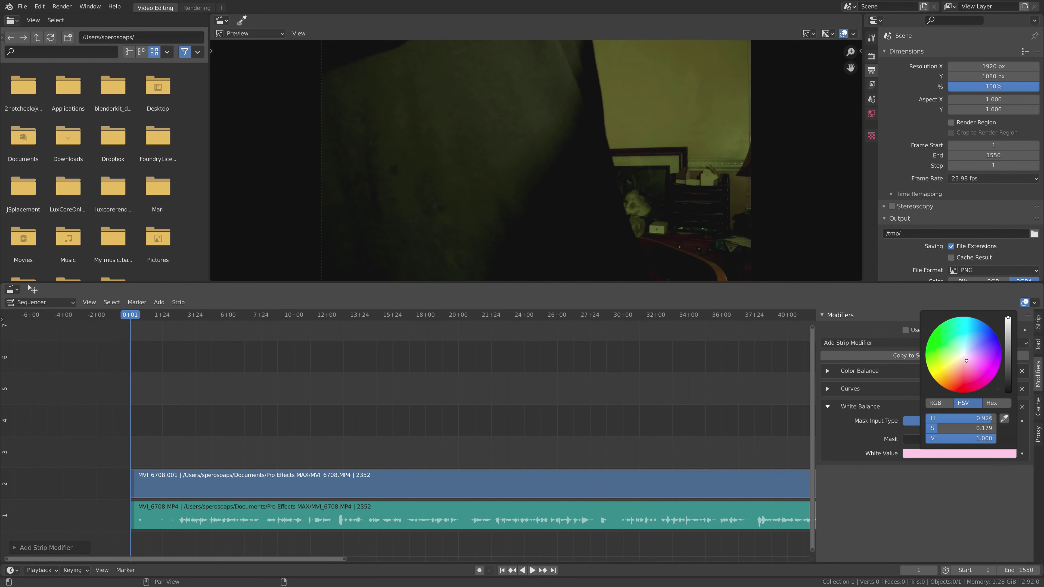
left_click(827, 406)
Add a Bright/Contrast modifier with brightness 13 and play the graded clip
left_click(925, 343)
left_click(862, 383)
left_click_drag(955, 477, 982, 476)
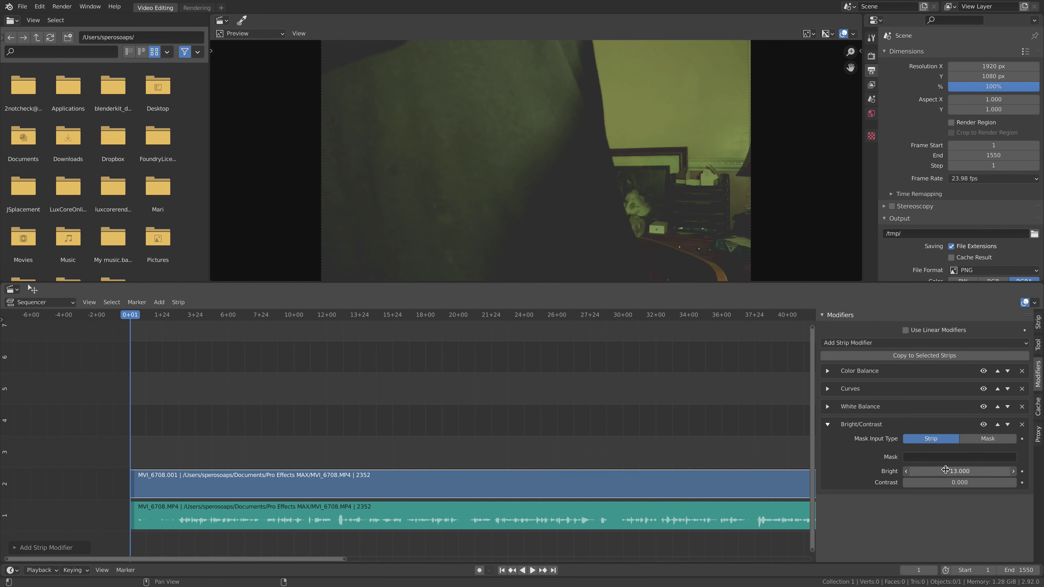
left_click(827, 424)
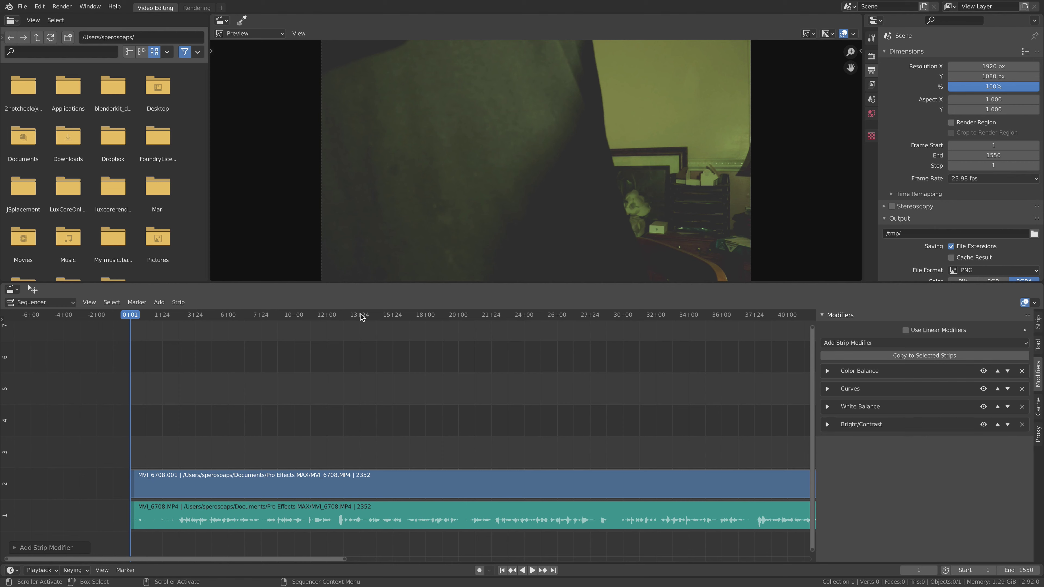
key("space")
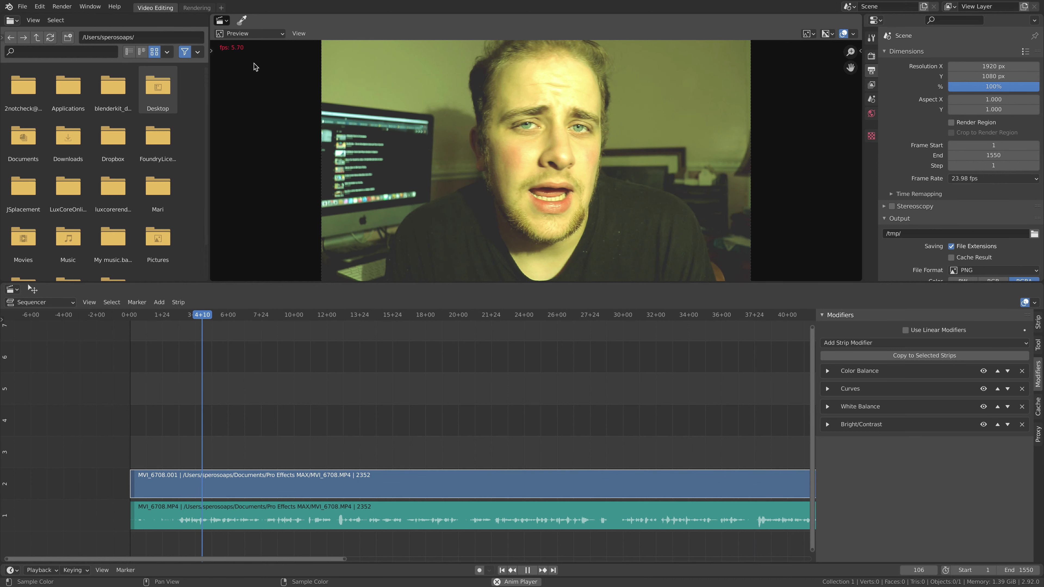
Stop playback and delete the Color Balance, Curves, White Balance and Bright/Contrast modifiers
key("space")
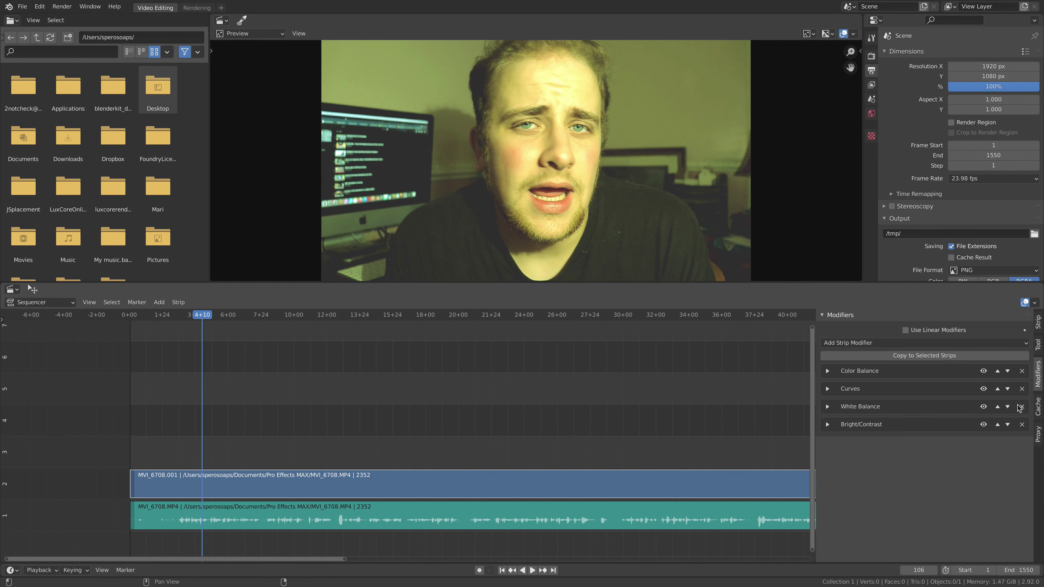
left_click(1022, 370)
left_click(1022, 371)
left_click(1022, 371)
left_click(1022, 371)
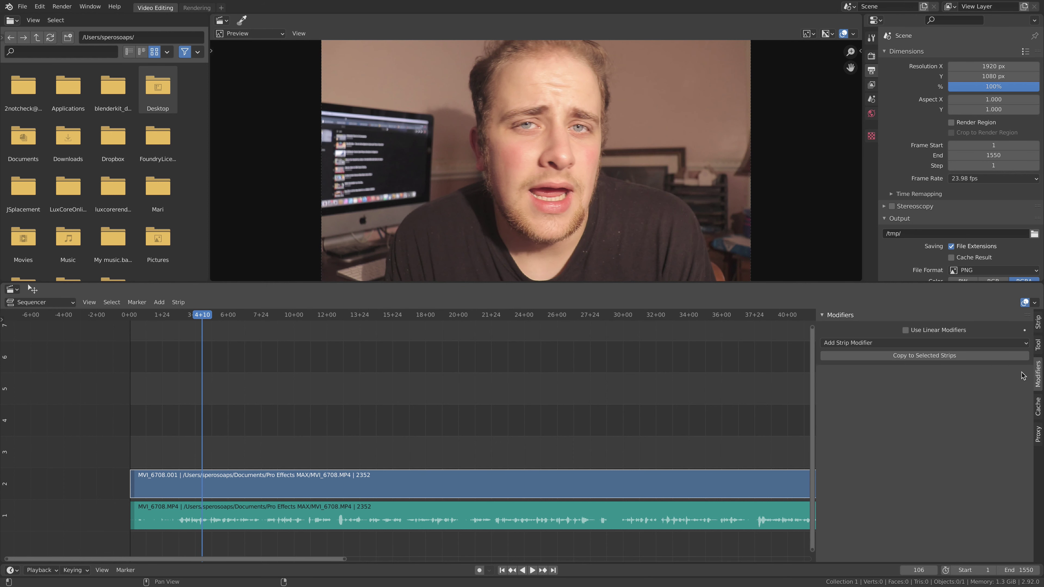
Play from the start, stop at frame 120, and box-select the MVI_6708 video and audio strips
key("shift+Left")
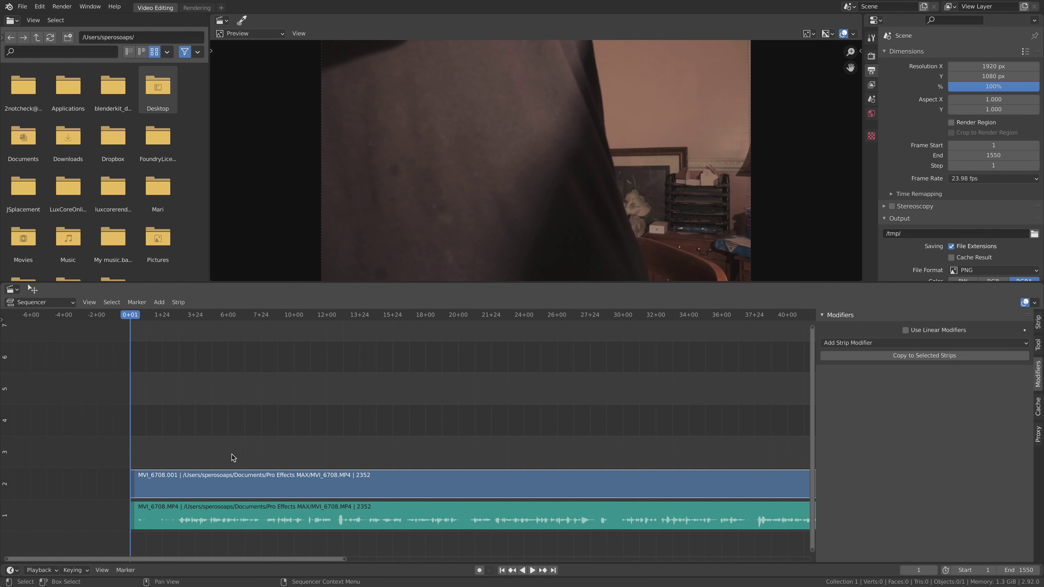
key("space")
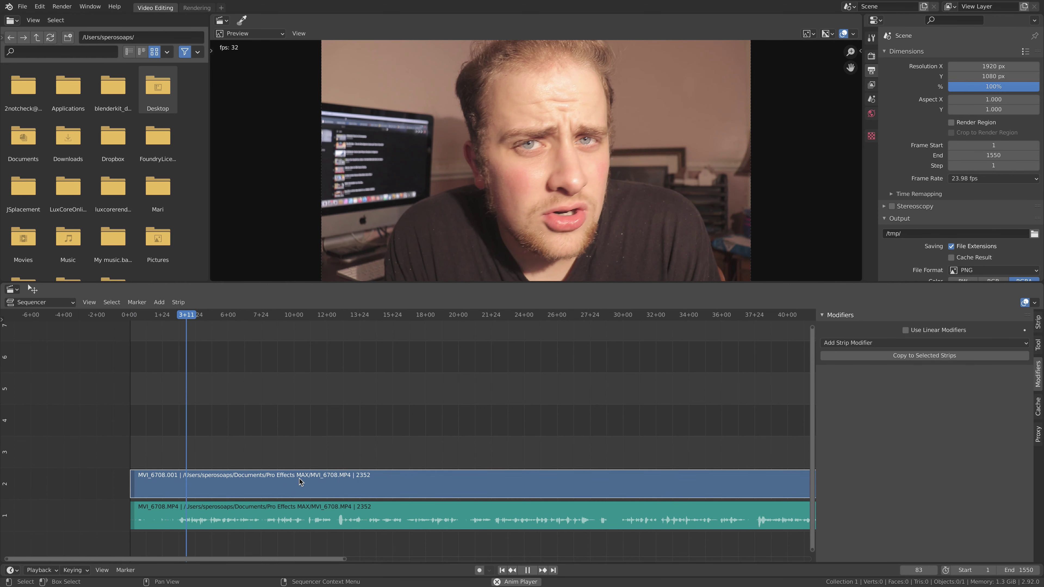
key("space")
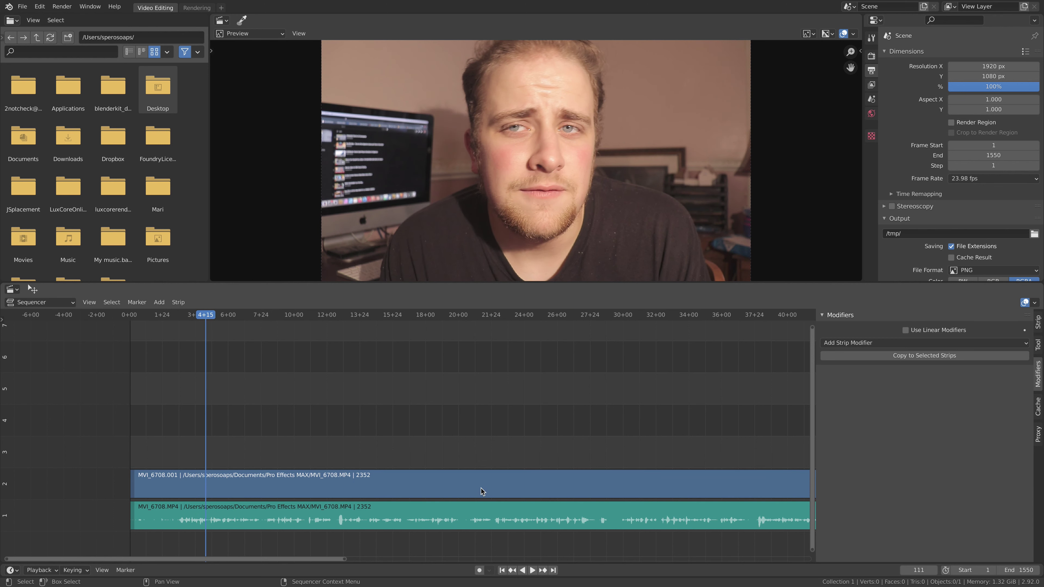
key("space")
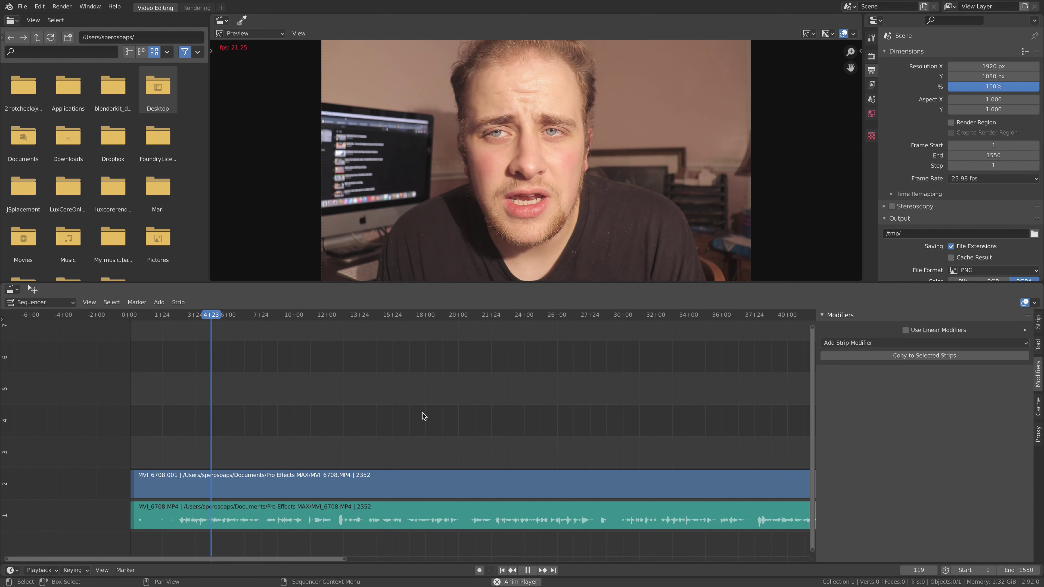
key("space")
left_click(248, 488)
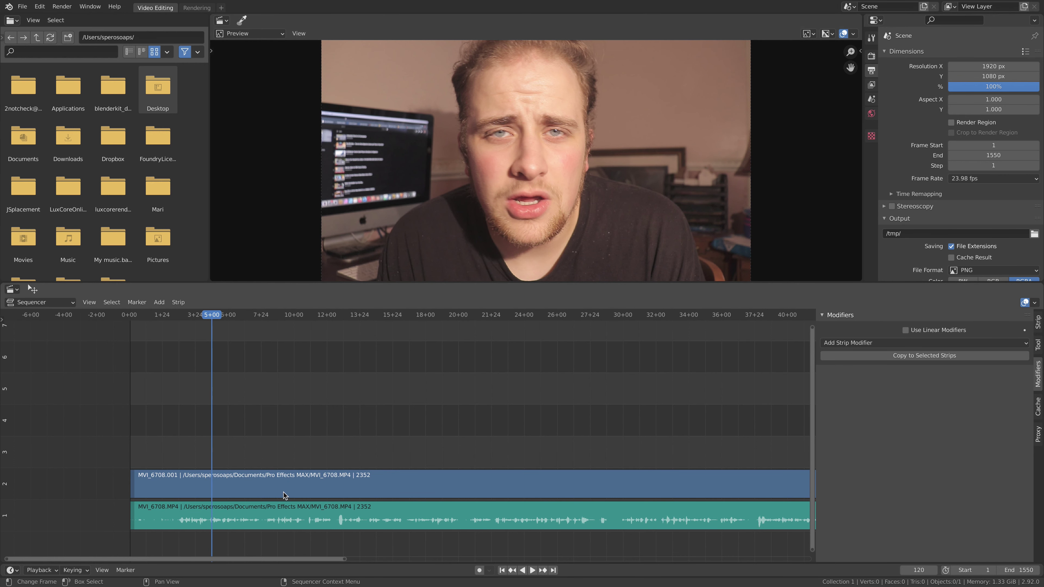
left_click_drag(299, 390, 372, 485)
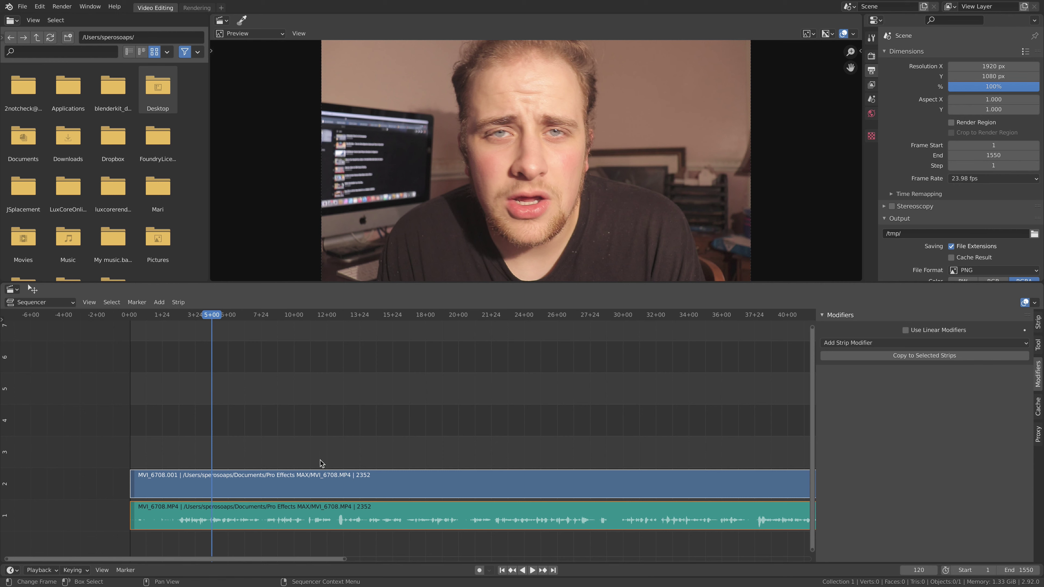
Cut both strips at 5+00 and 12+17, then select the first piece and add Color Balance
key("k")
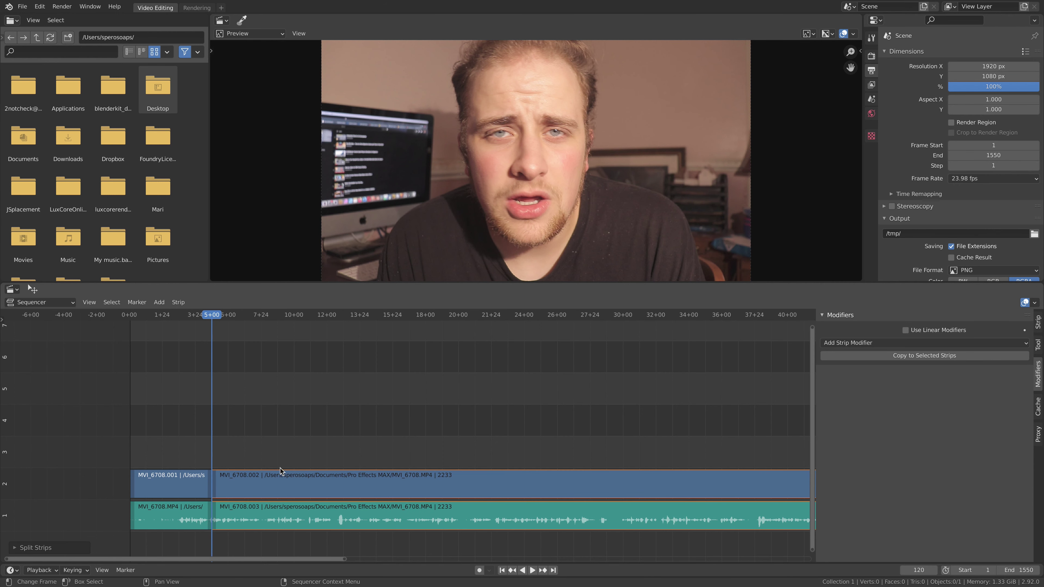
left_click(337, 309)
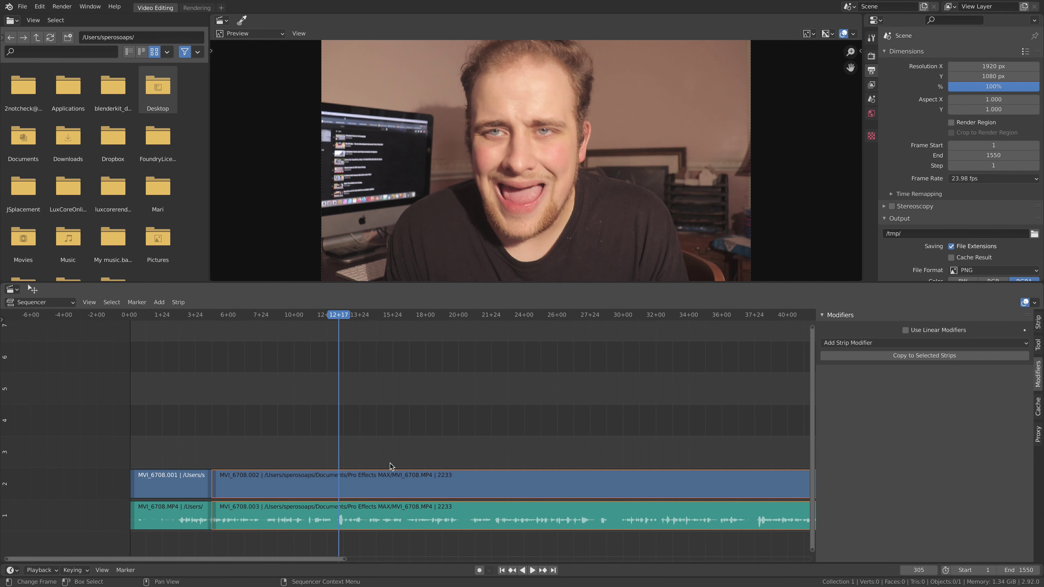
key("k")
left_click(164, 314)
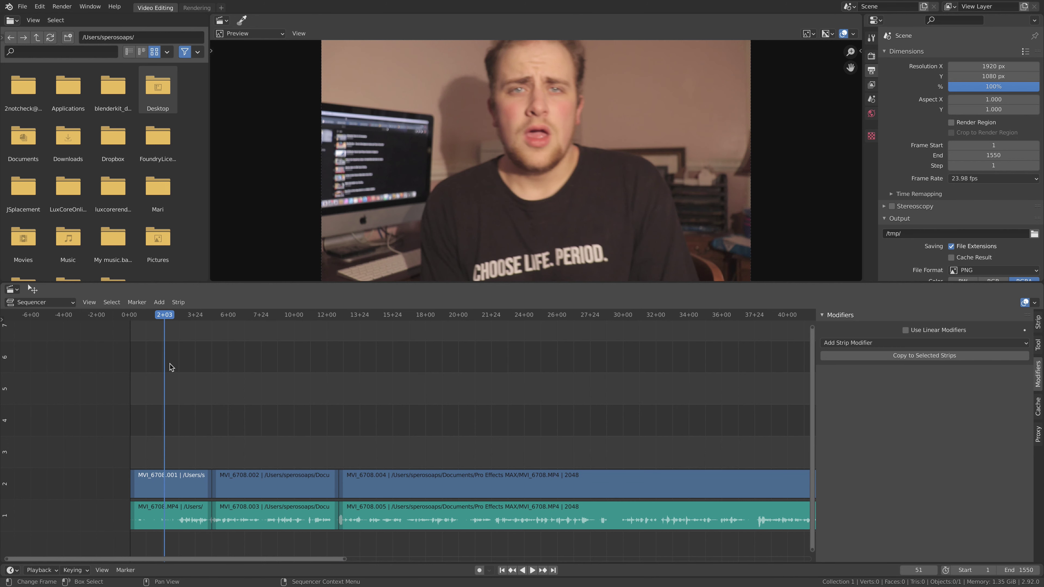
left_click(160, 487)
left_click(930, 345)
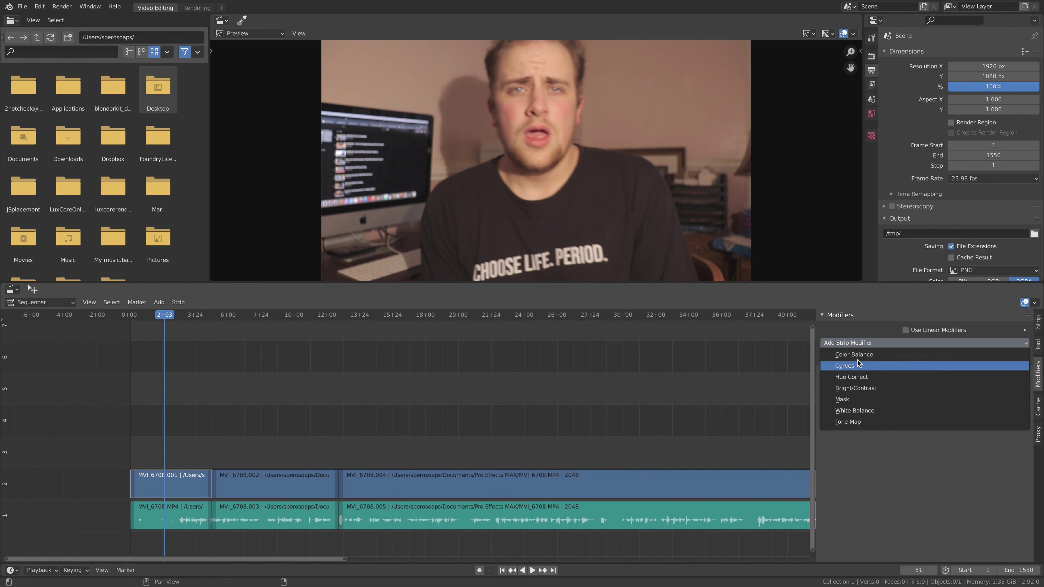
Add a Color Balance modifier to MVI_6708.001 and tint its Lift toward green
left_click(922, 366)
scroll(936, 471, "down", 1, "ctrl")
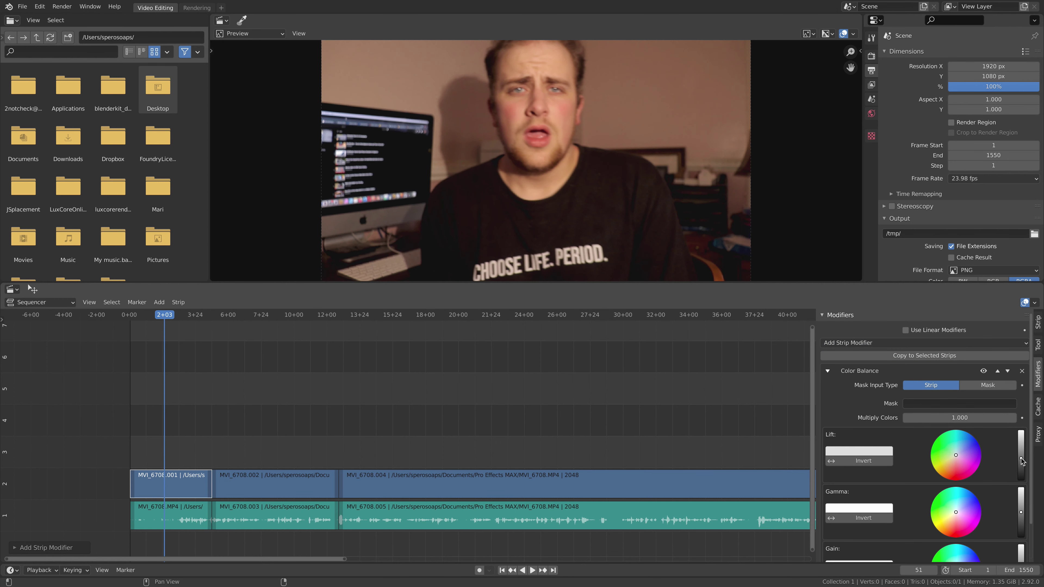
left_click_drag(956, 459, 947, 454)
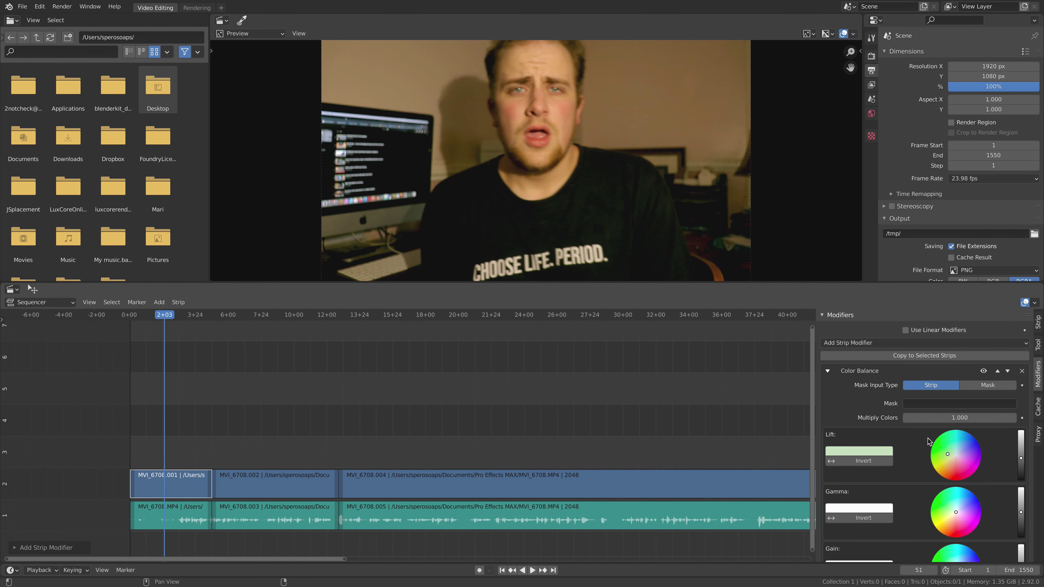
left_click(826, 371)
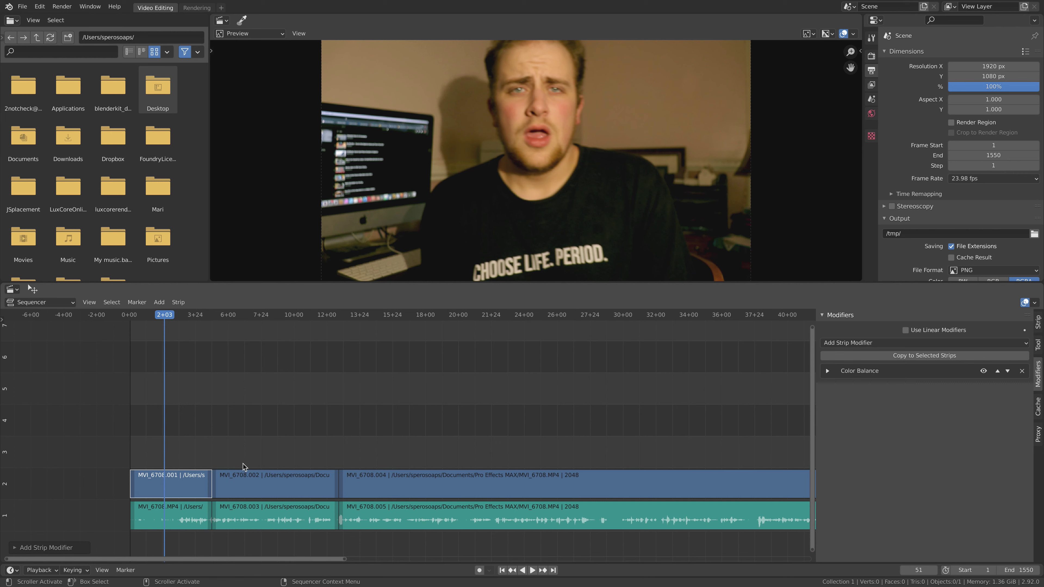
Play to review the grade, then select MVI_6708.002 and .004 with .001 active
left_click(242, 318)
key("space")
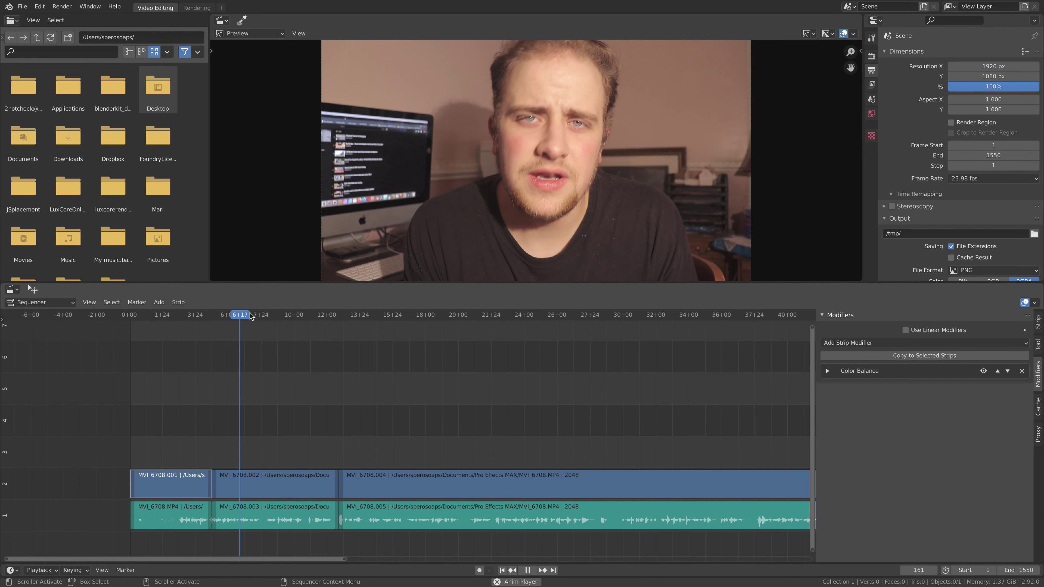
left_click(199, 326)
left_click(201, 318)
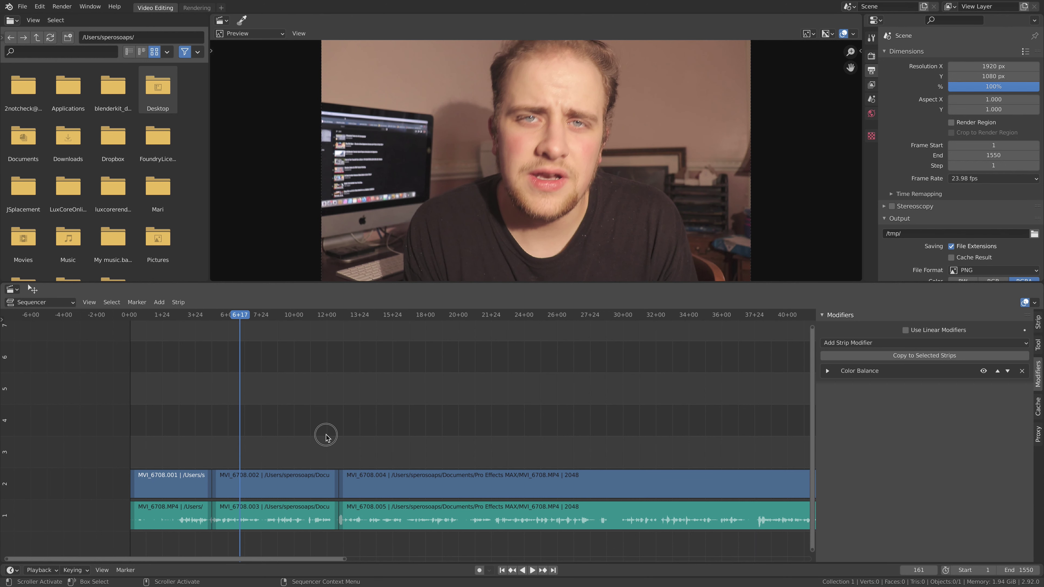
left_click_drag(298, 432, 349, 489)
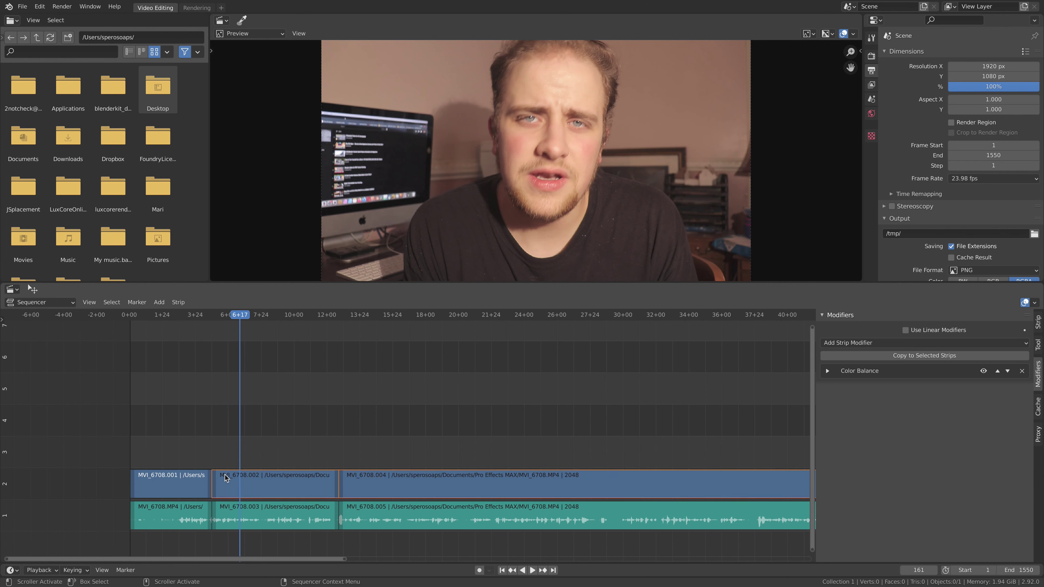
left_click(183, 485, "shift")
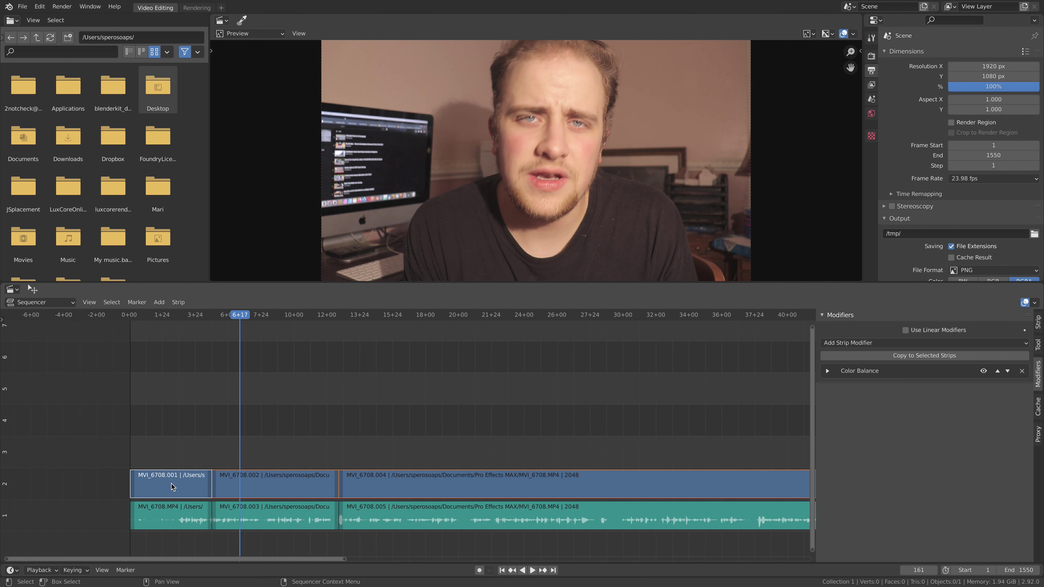
Append the Color Balance grade to the selected strips and play back to check it
left_click(875, 356)
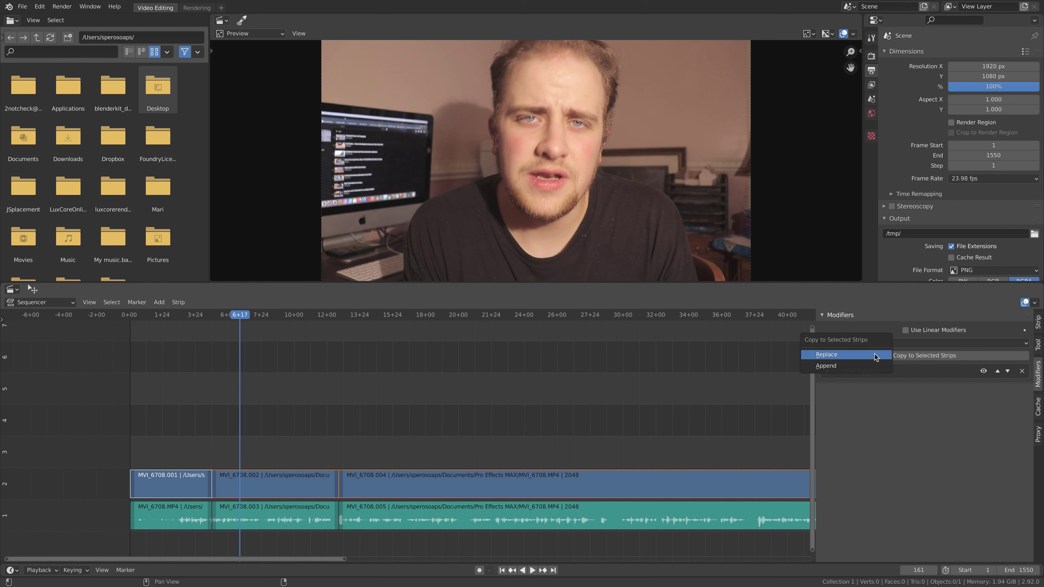
left_click(836, 366)
key("space")
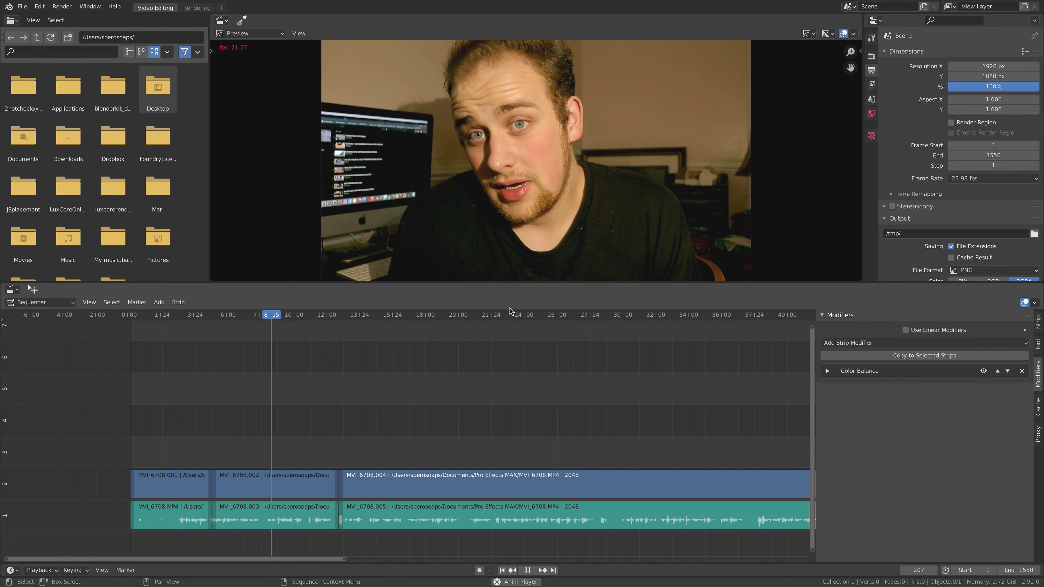
key("space")
Check frames 78 and 1224, then return the playhead to frame 1
left_click(183, 317)
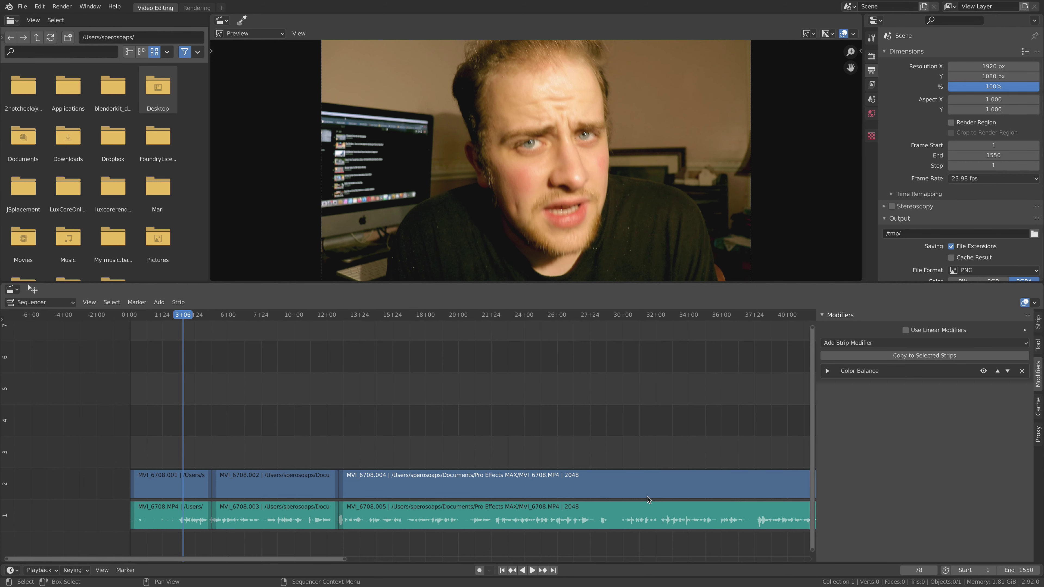
scroll(648, 499, "down", 5)
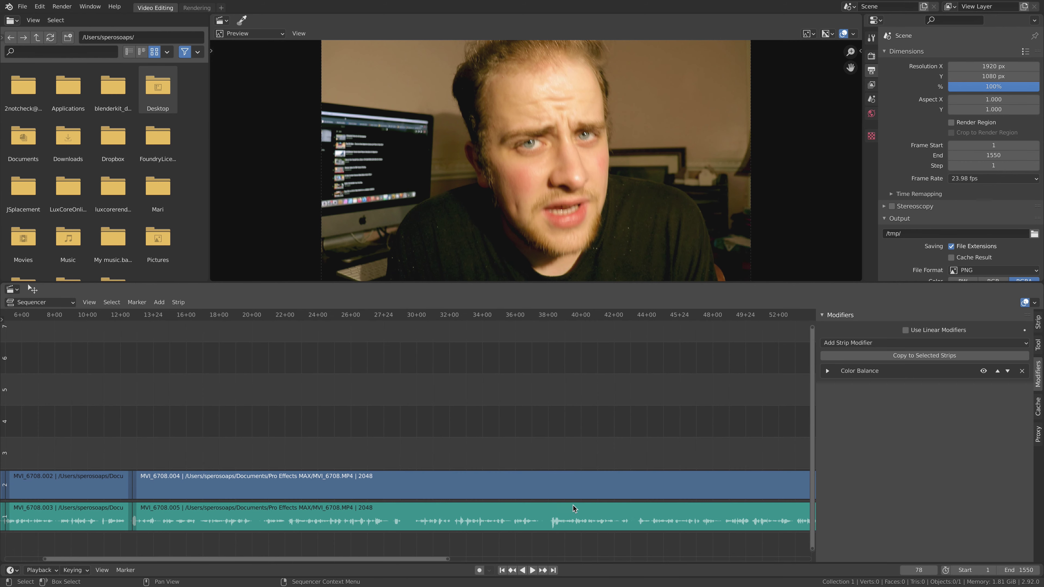
left_click(510, 315)
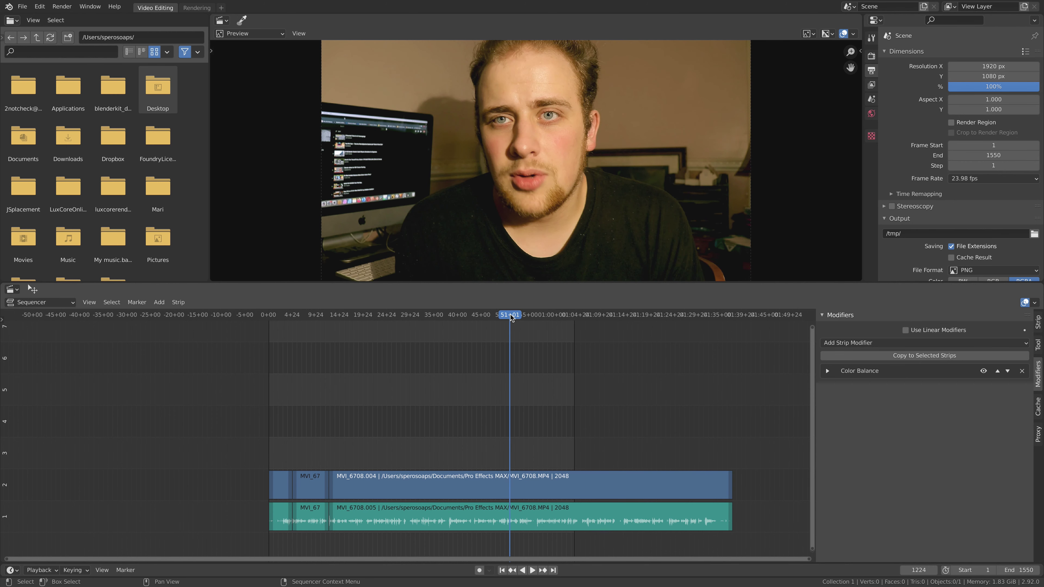
key("shift+Left")
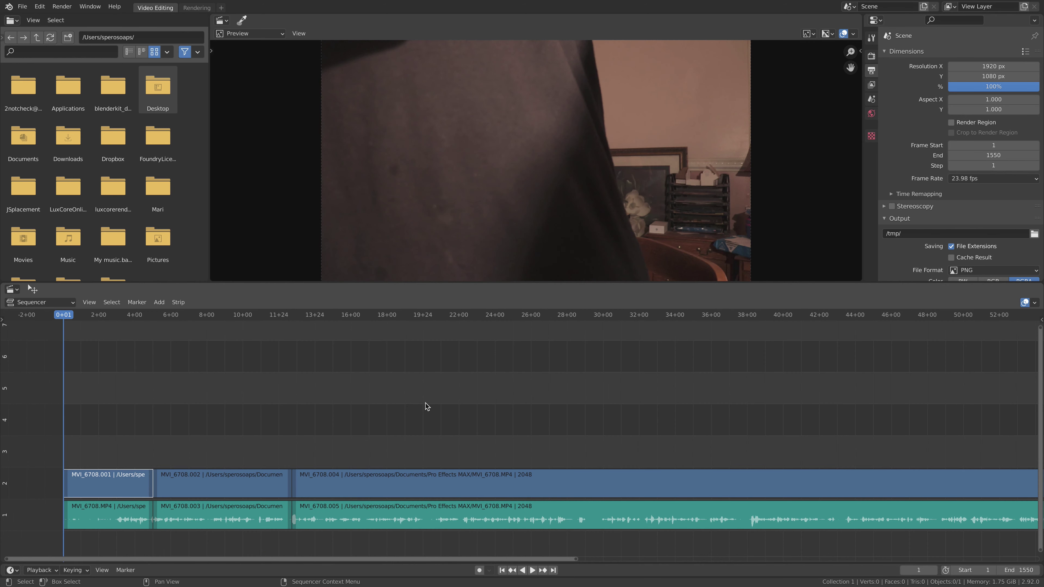
Show the sidebar, move MVI_6708.002 up to channel 3, and play from the start
key("n")
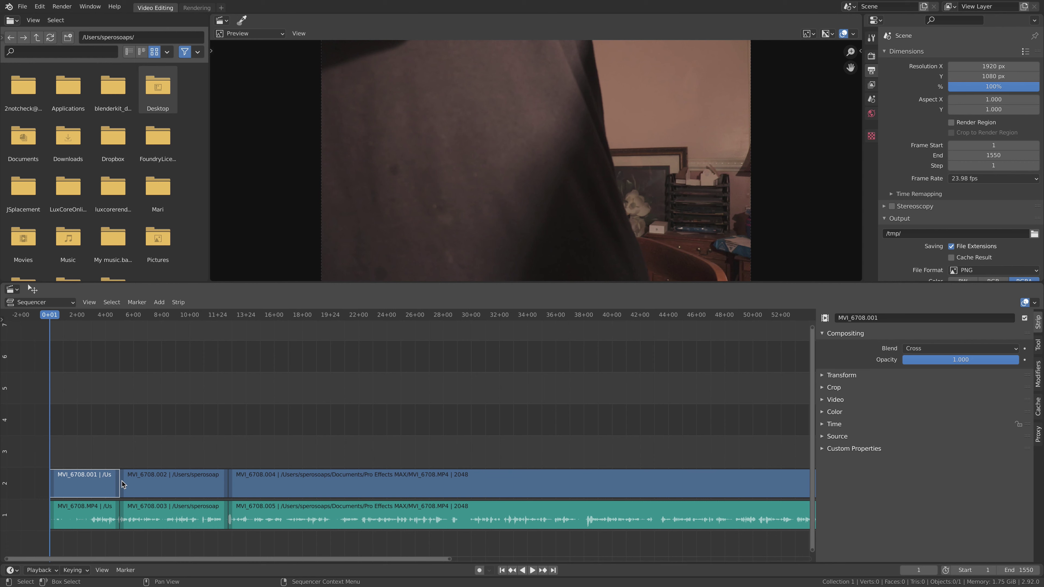
left_click_drag(177, 487, 117, 450)
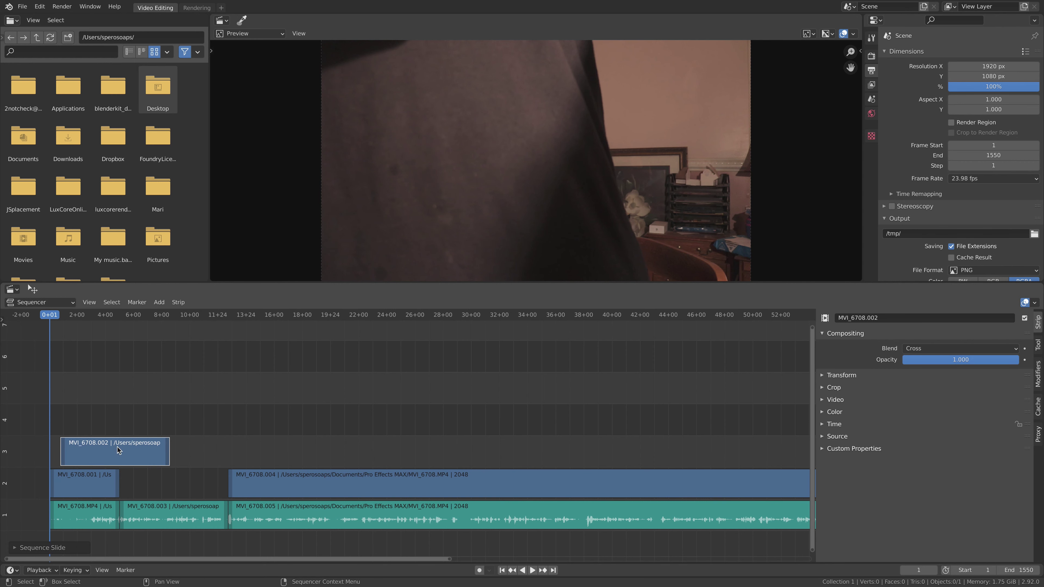
key("space")
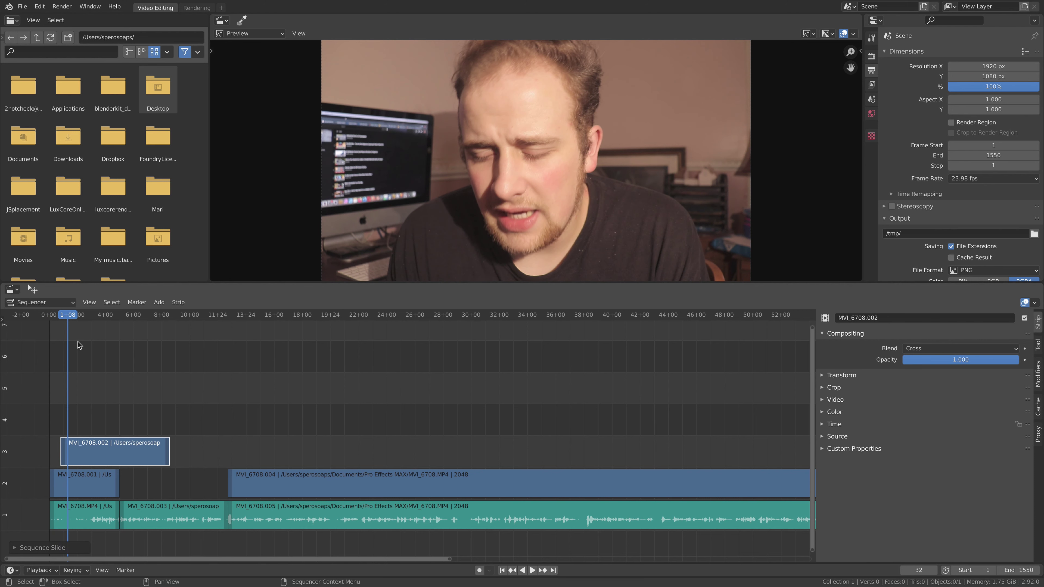
Scrub past the clip ends to frame 272 and recentre the timeline on the strips
scroll(483, 398, "down", 5)
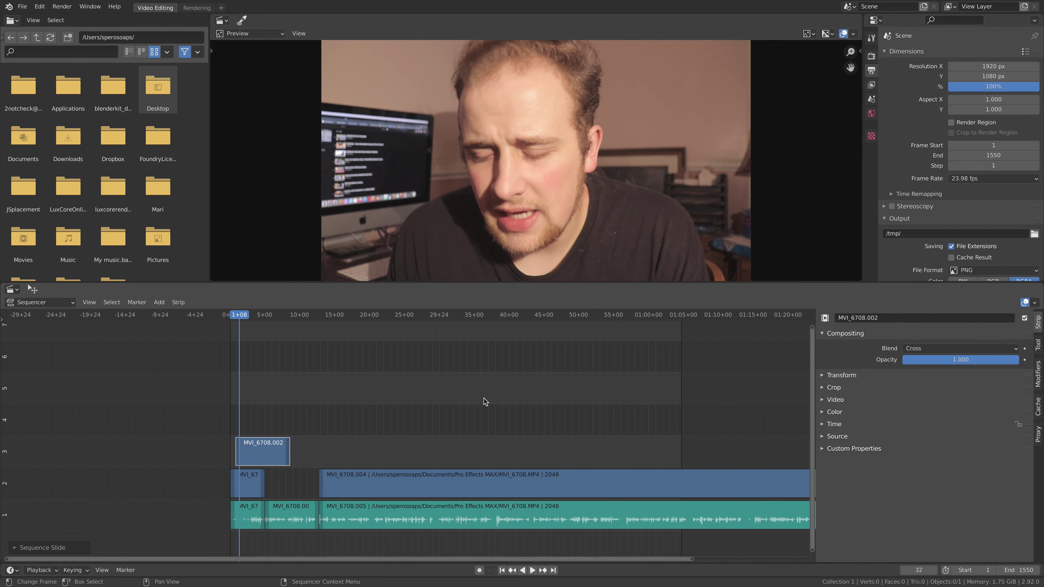
scroll(483, 406, "down", 3)
scroll(595, 362, "right", 4, "ctrl")
left_click_drag(559, 317, 240, 323)
left_click(208, 322)
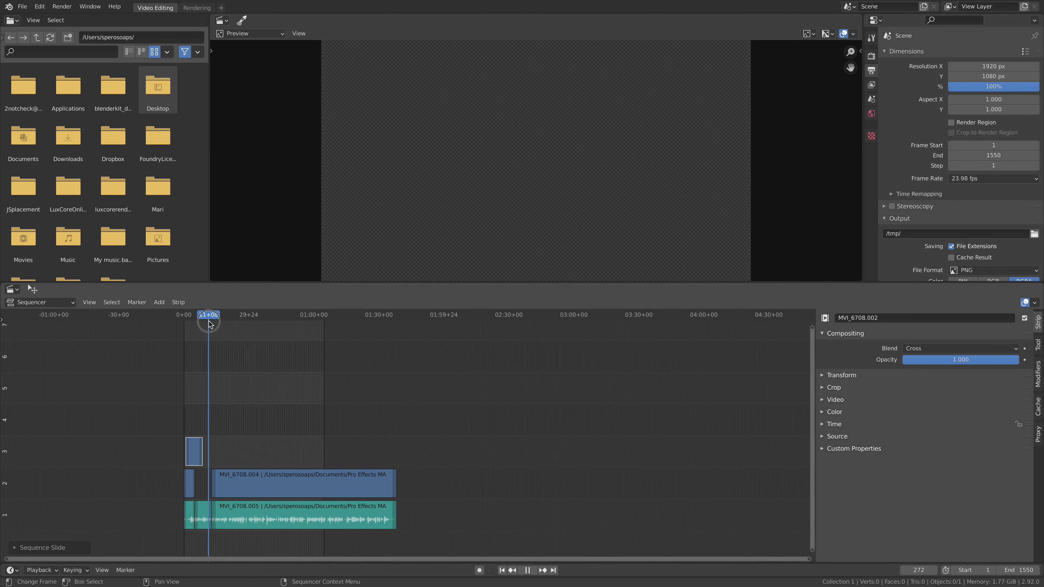
scroll(255, 439, "up", 3)
middle_click_drag(254, 439, 593, 397)
scroll(464, 416, "up", 5)
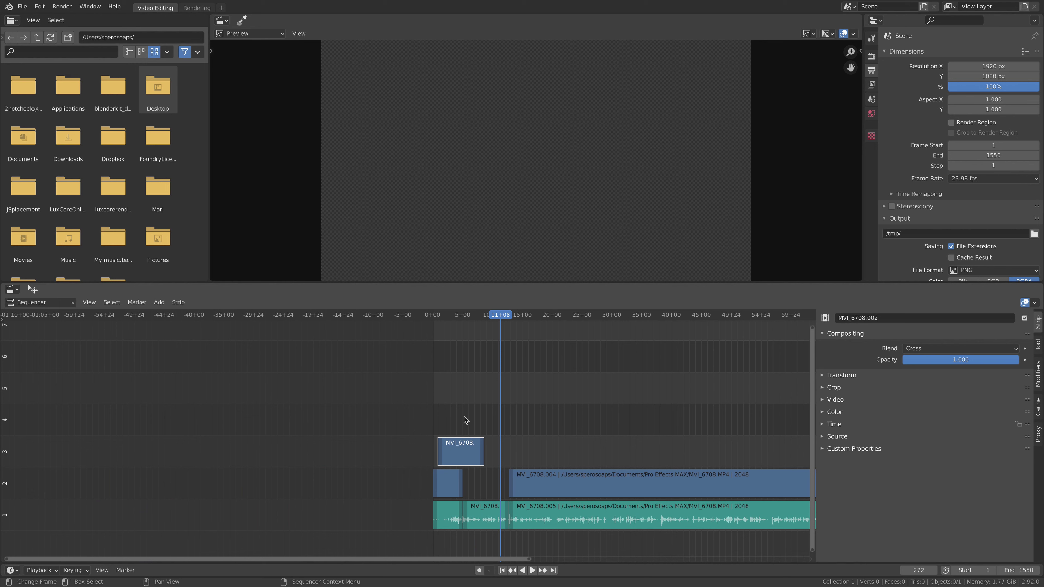
At frame 90, open the Blend options and slide MVI_6708.002 left along channel 3
left_click(489, 315)
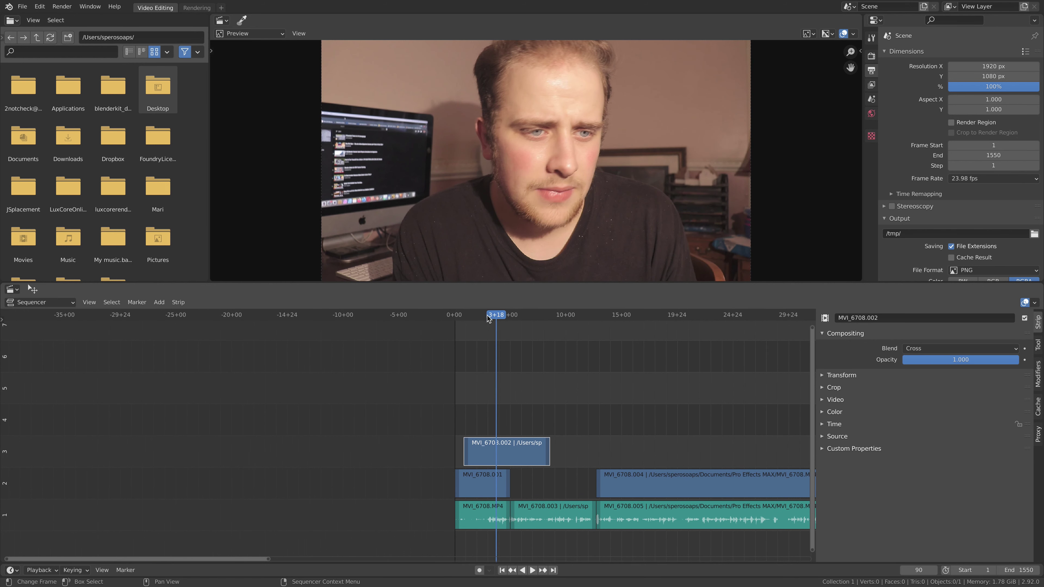
left_click(959, 349)
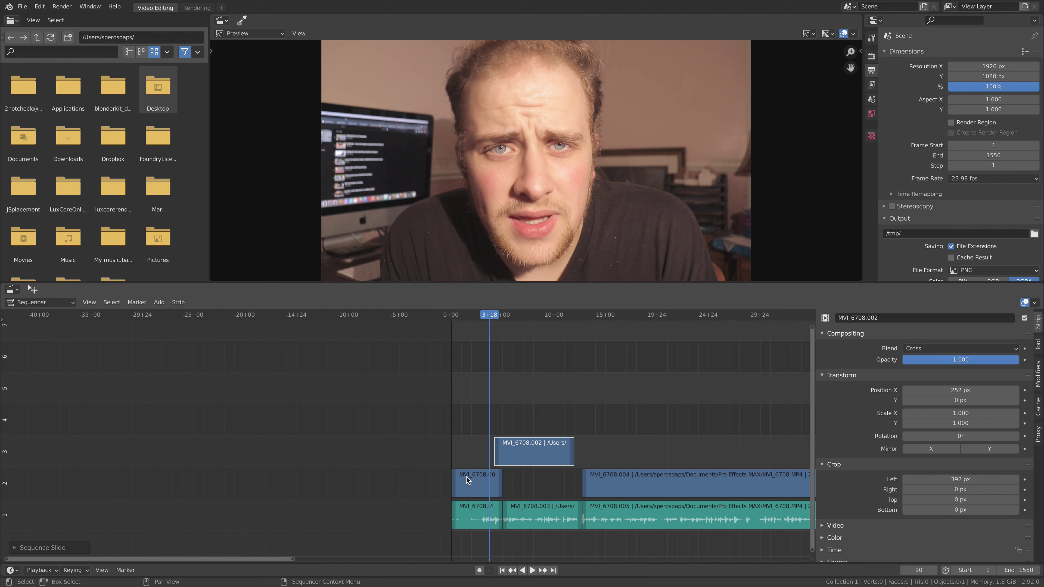
left_click(472, 484)
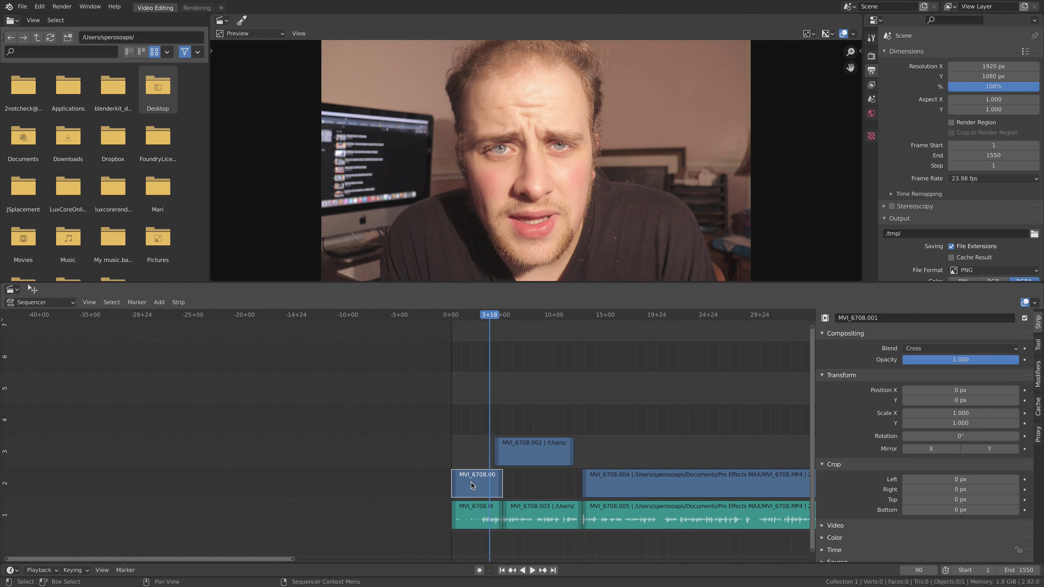
left_click_drag(518, 455, 496, 456)
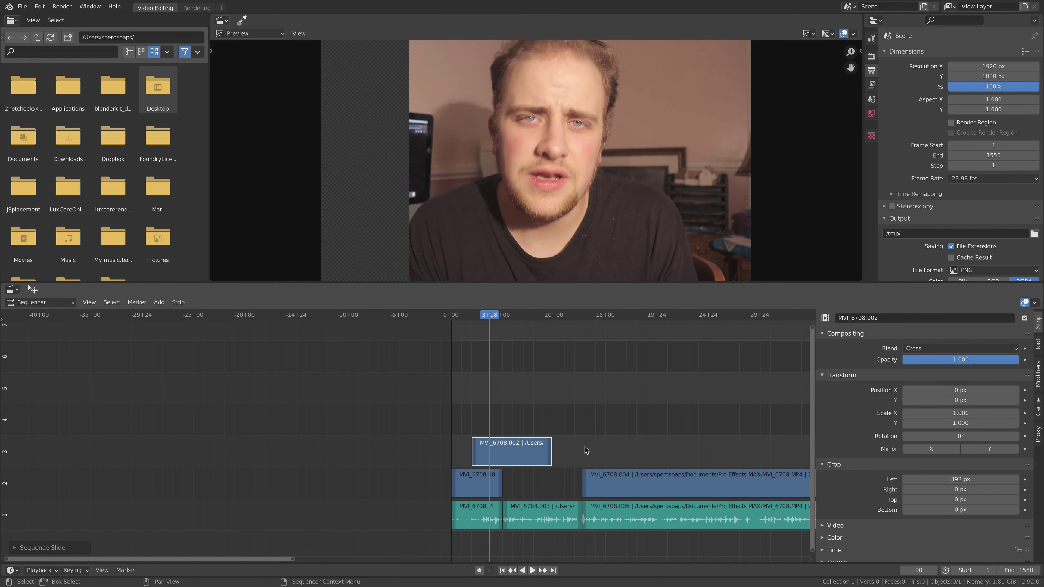
Set MVI_6708.002's Crop Left to 0 px and reselect the strip
left_click(955, 479)
type("0")
key("Return")
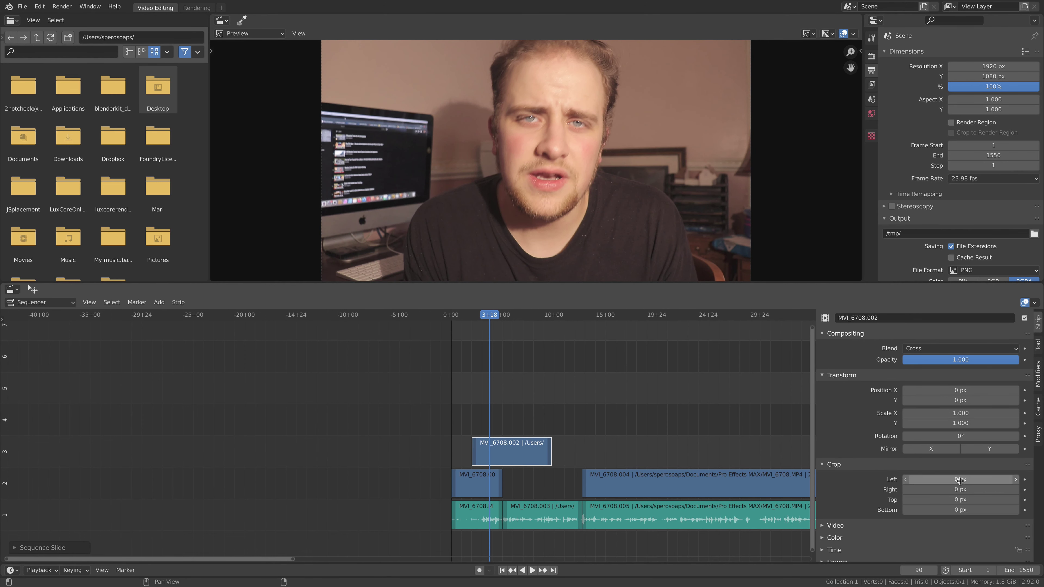
left_click(469, 474)
left_click(517, 454)
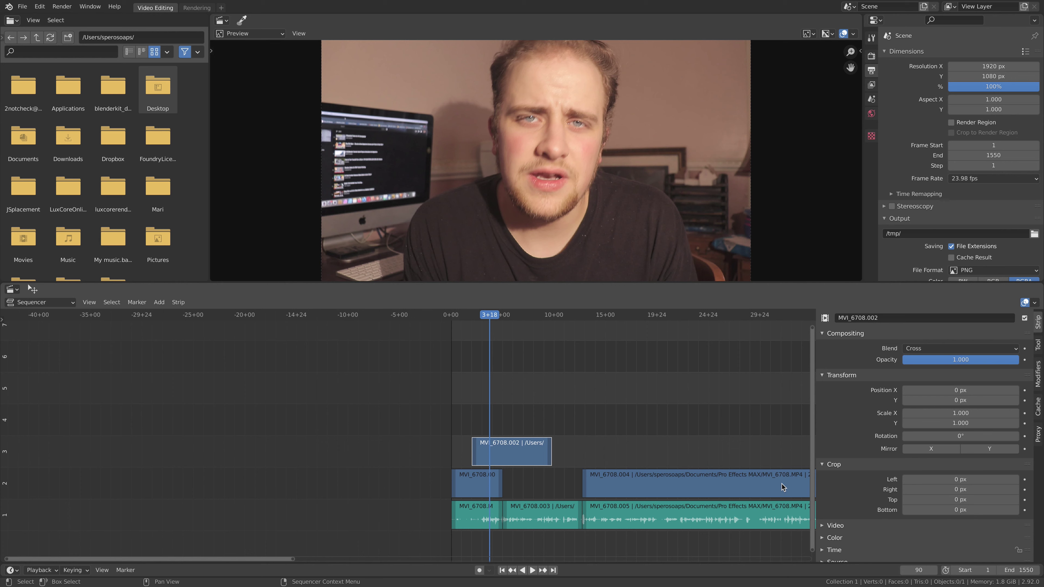
Zoom the timeline and slide MVI_6708.002 81 frames later to span frames 121–305
middle_click_drag(619, 457, 332, 450, "ctrl")
left_click_drag(332, 450, 489, 452)
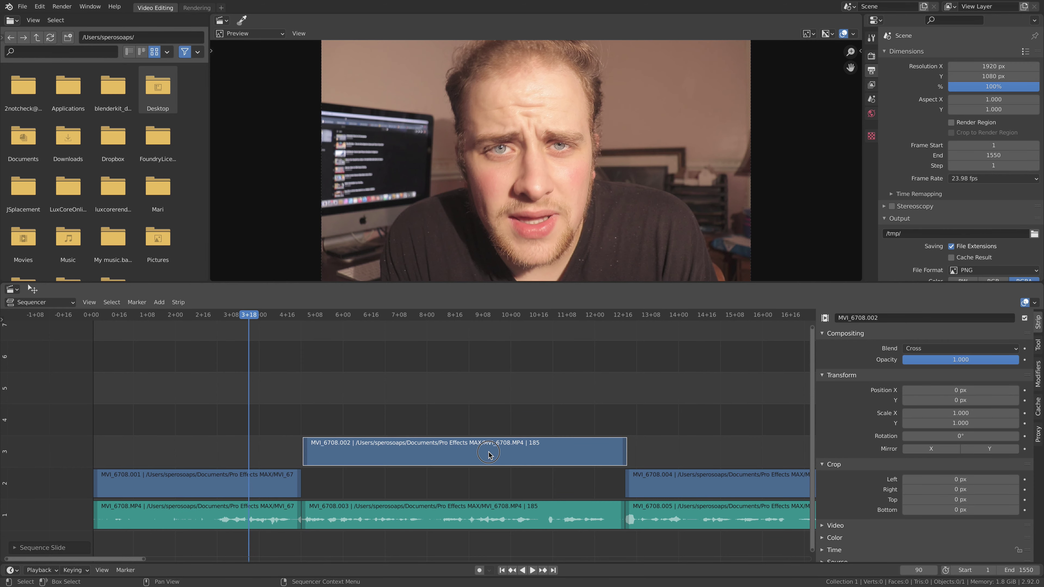